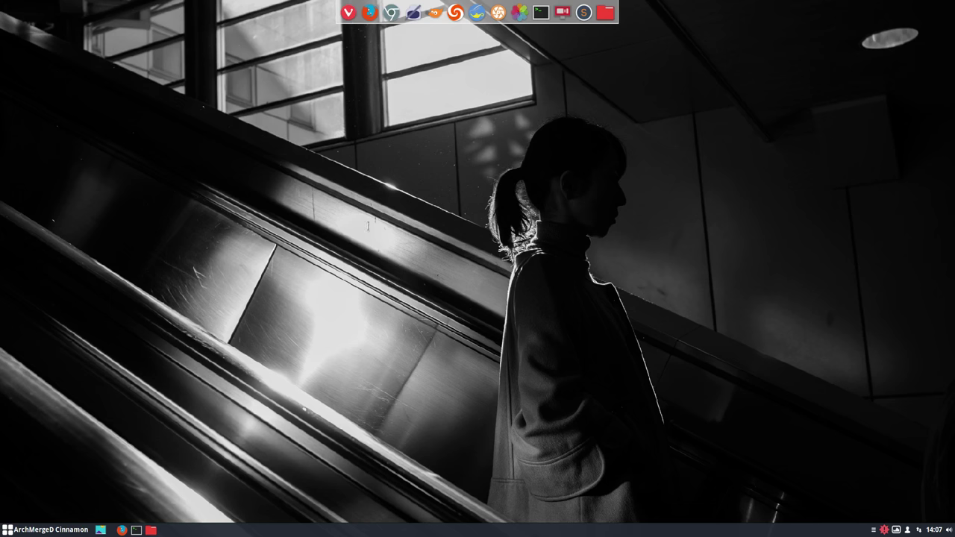
Run neofetch in a terminal to show system info, then close the terminal
{"action": "key", "text": "ctrl+alt+t"}
{"action": "type", "text": "eo"}
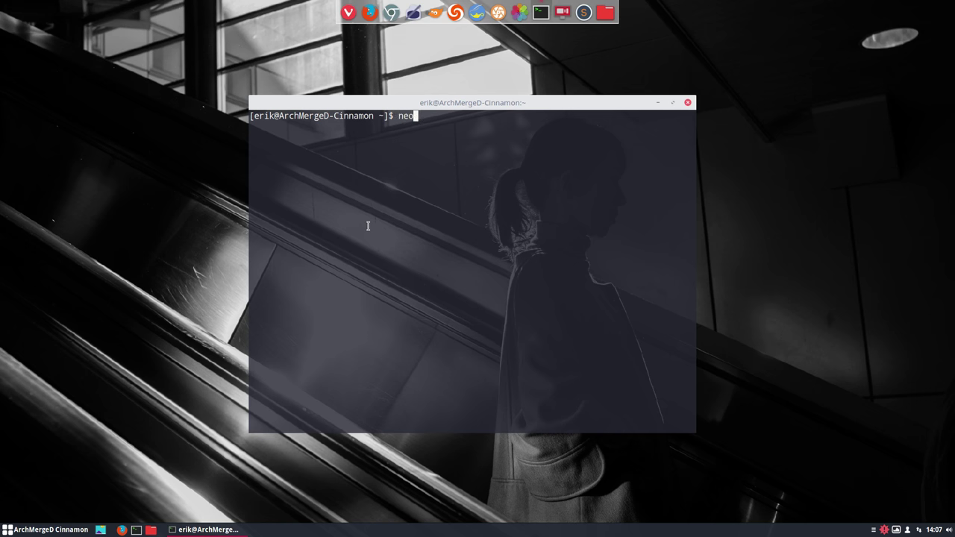
{"action": "type", "text": "fet"}
{"action": "key", "text": "BackSpace"}
{"action": "key", "text": "BackSpace"}
{"action": "type", "text": "etch"}
{"action": "key", "text": "Return"}
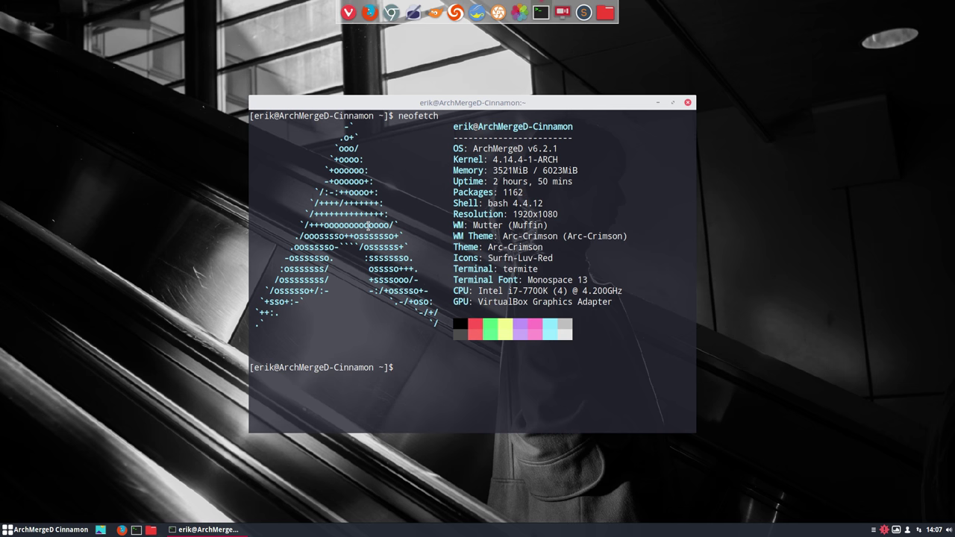
{"action": "left_click", "coordinate": [688, 103]}
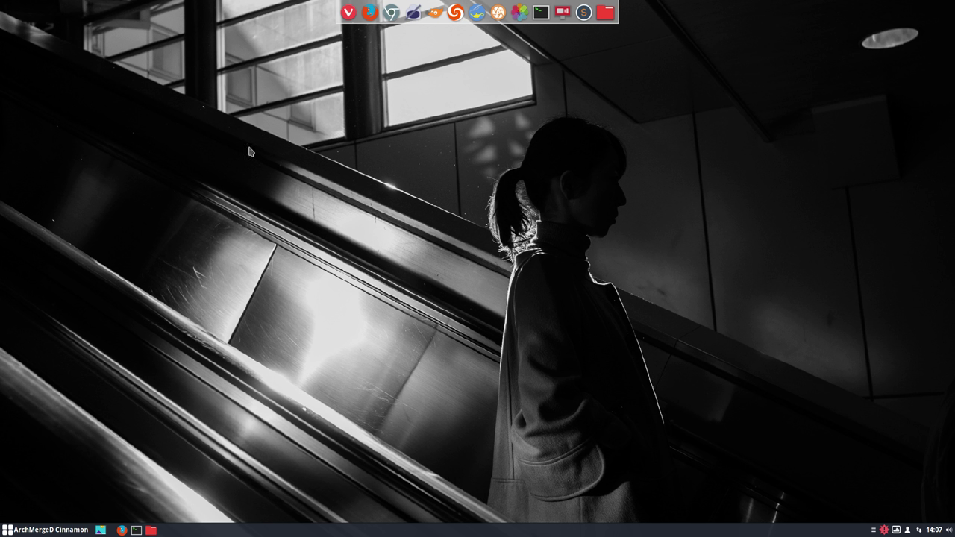
Add Themes to the menu favourites and launch the Themes settings from there
{"action": "left_click", "coordinate": [67, 530]}
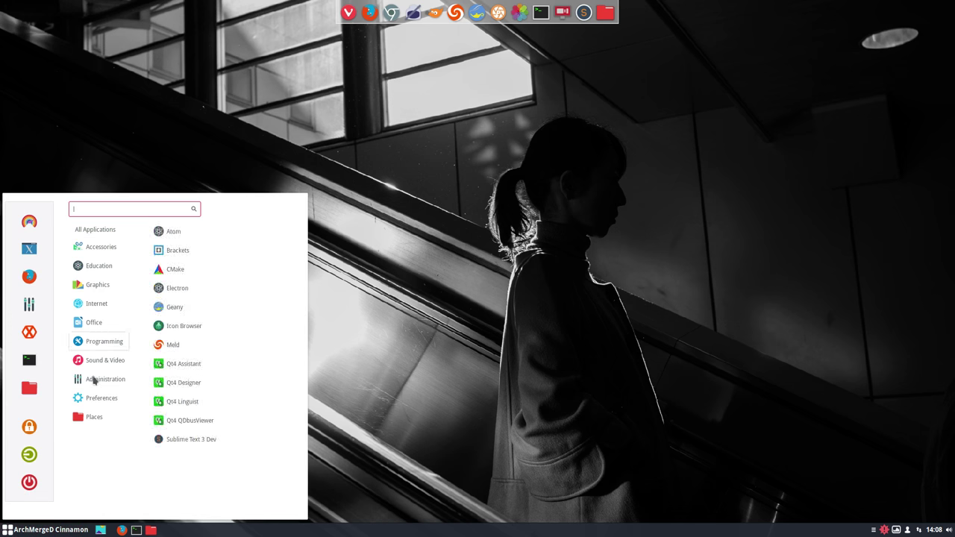
{"action": "left_click", "coordinate": [351, 225]}
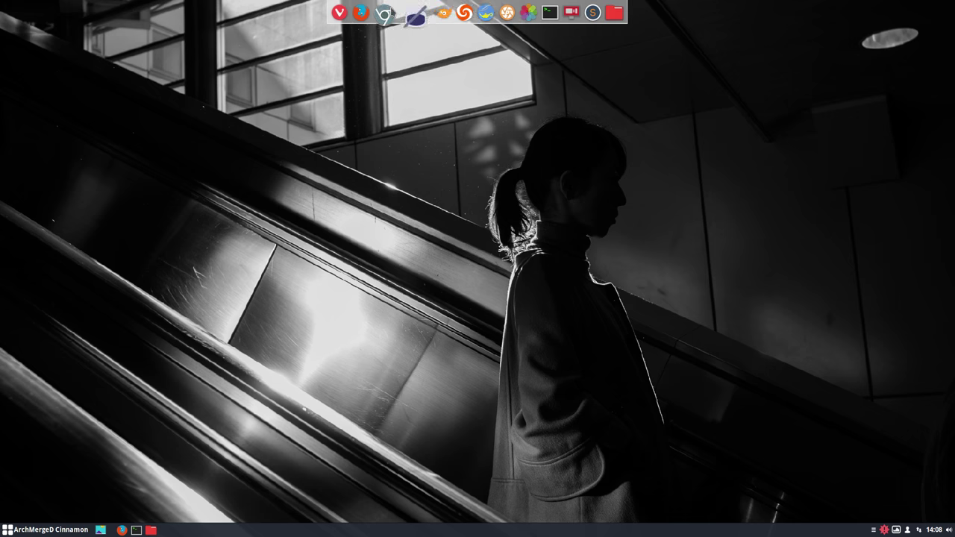
{"action": "left_click", "coordinate": [48, 530]}
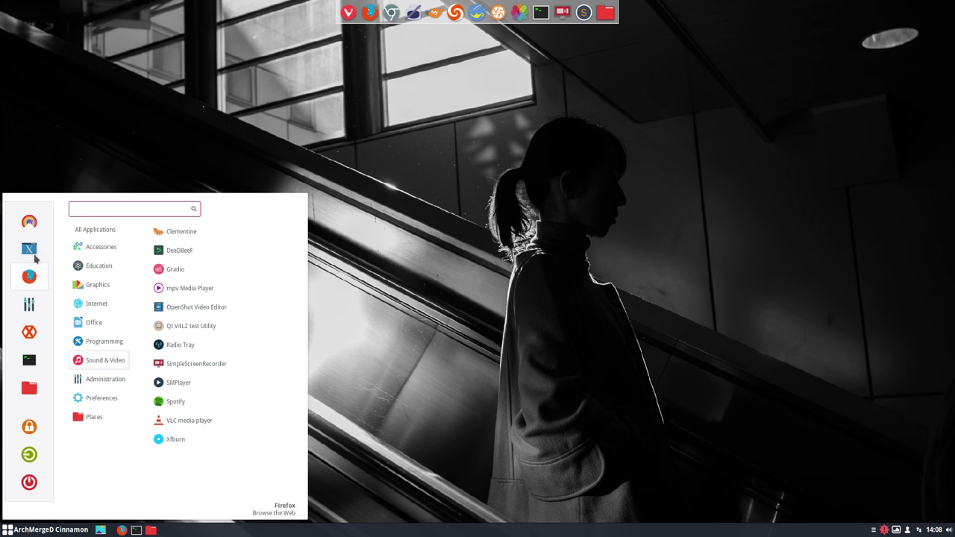
{"action": "mouse_move", "coordinate": [102, 398]}
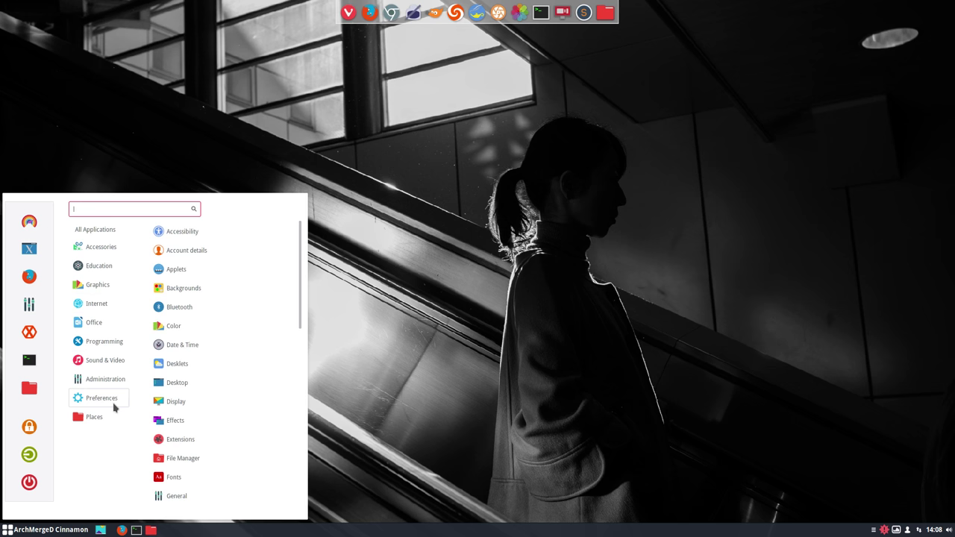
{"action": "scroll", "coordinate": [190, 425], "scroll_direction": "down", "scroll_amount": 5}
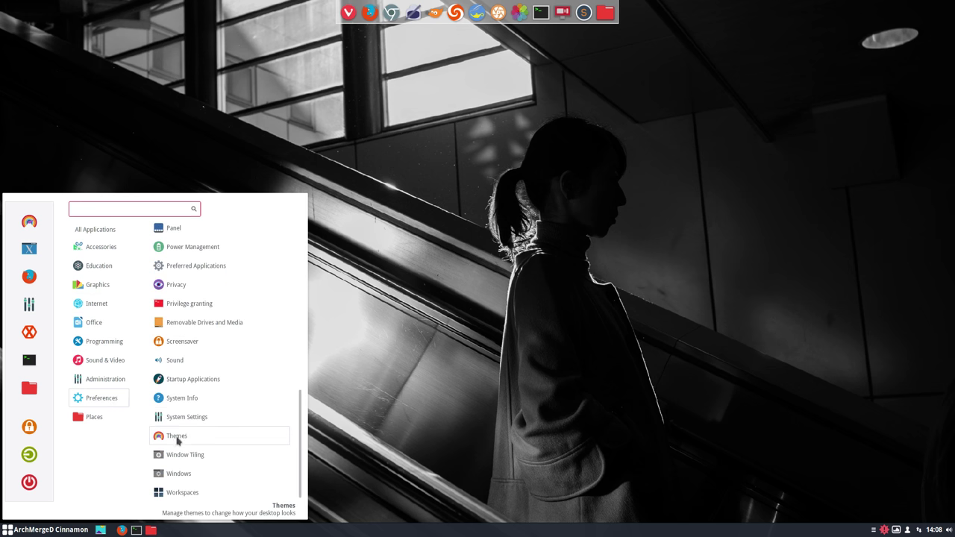
{"action": "mouse_move", "coordinate": [179, 439]}
{"action": "left_mouse_down"}
{"action": "mouse_move", "coordinate": [27, 233]}
{"action": "mouse_move", "coordinate": [28, 212]}
{"action": "left_mouse_up"}
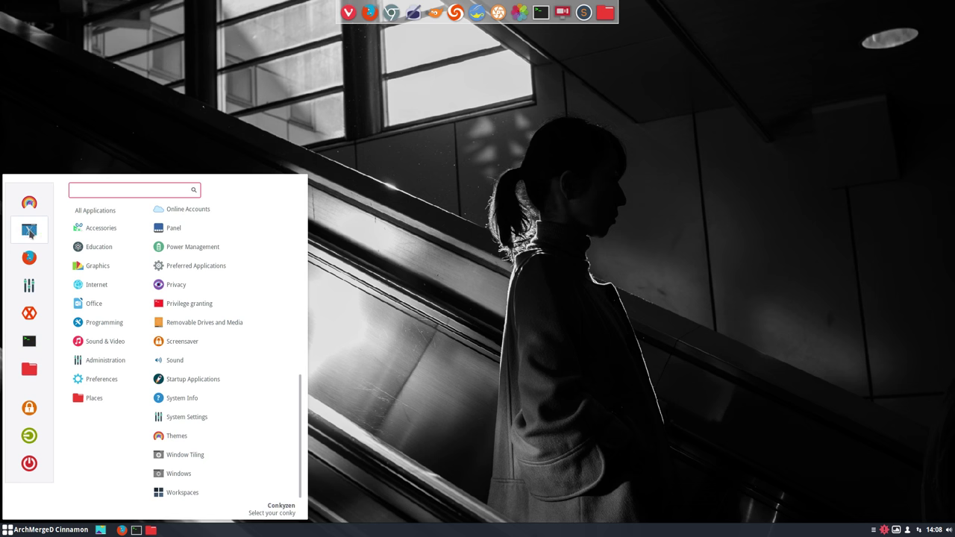
{"action": "left_click", "coordinate": [29, 205]}
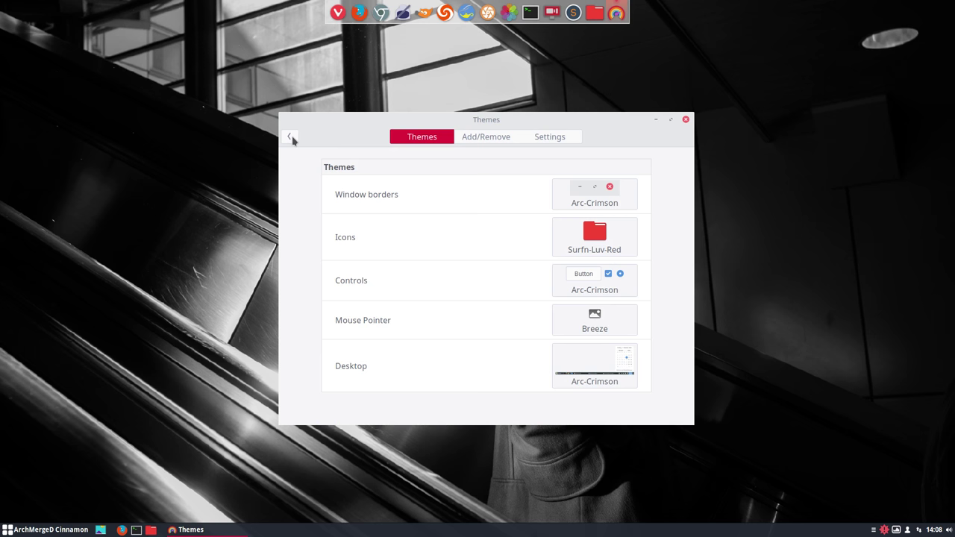
Set window borders to Arc-Tacao-Dark and the icon theme to Sardi-Flexible-Tacao
{"action": "left_click_drag", "start_coordinate": [486, 112], "coordinate": [480, 71]}
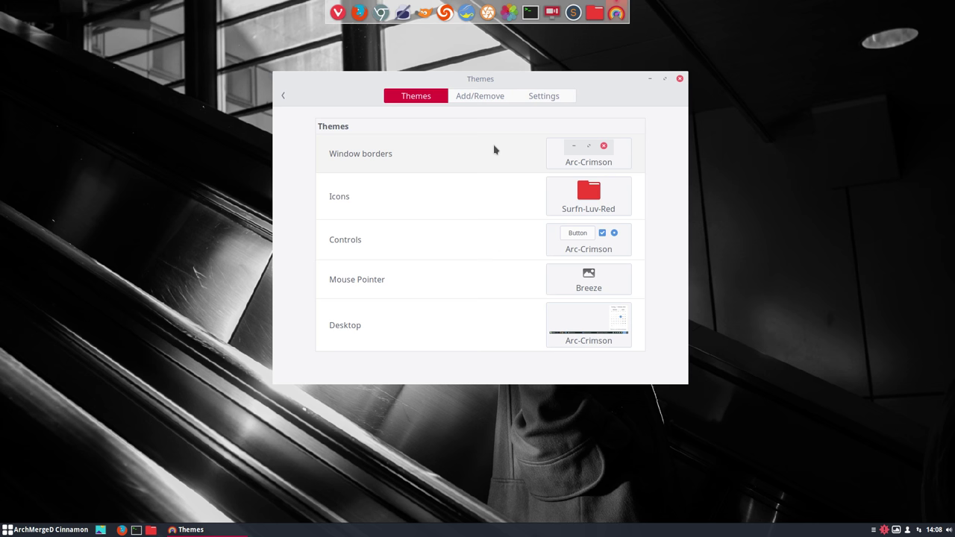
{"action": "left_click_drag", "start_coordinate": [497, 79], "coordinate": [491, 73]}
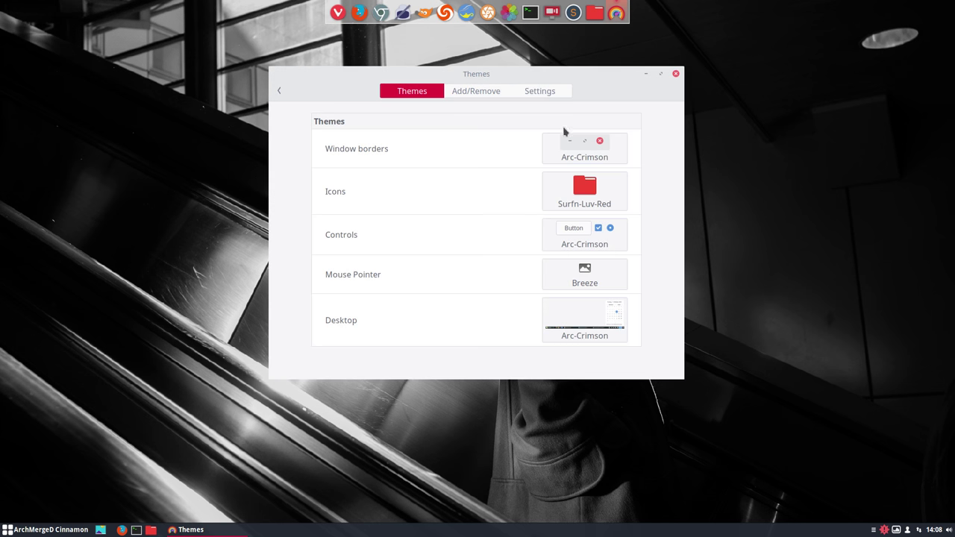
{"action": "left_click", "coordinate": [575, 144]}
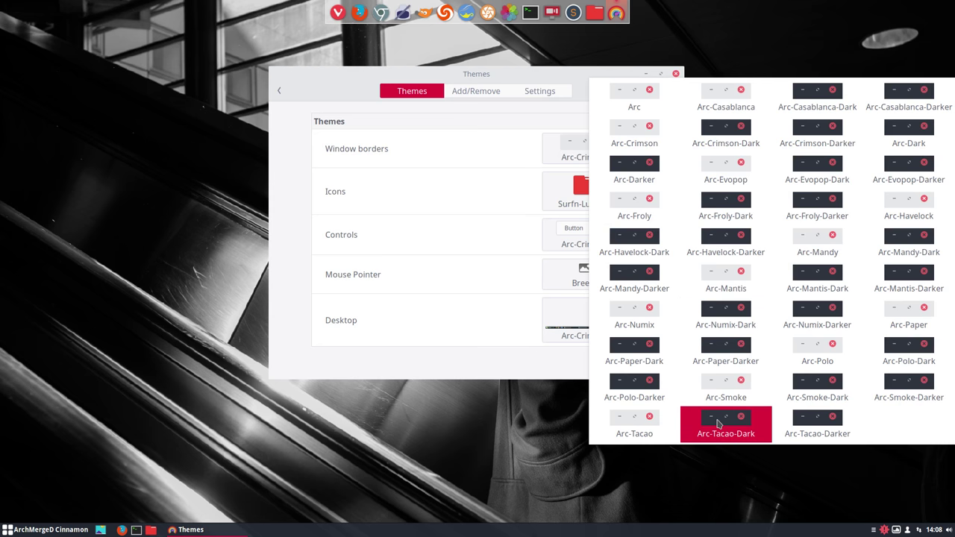
{"action": "left_click", "coordinate": [720, 424]}
{"action": "left_click", "coordinate": [589, 202]}
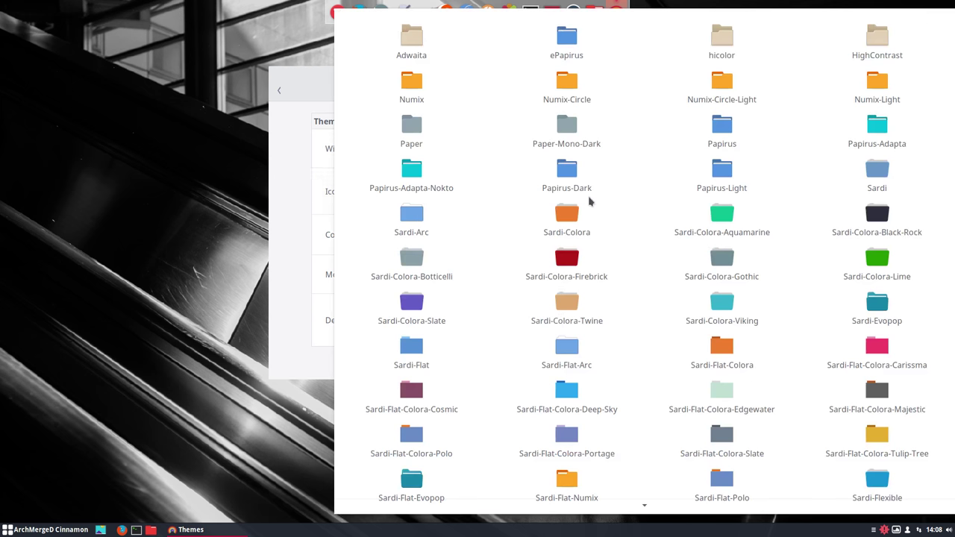
{"action": "scroll", "coordinate": [685, 267], "scroll_direction": "down", "scroll_amount": 3}
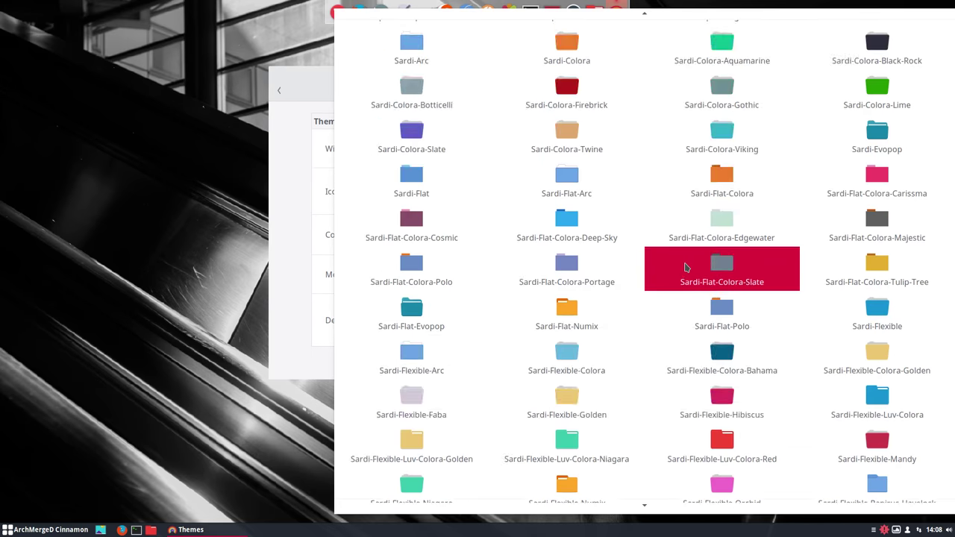
{"action": "scroll", "coordinate": [685, 267], "scroll_direction": "down", "scroll_amount": 5}
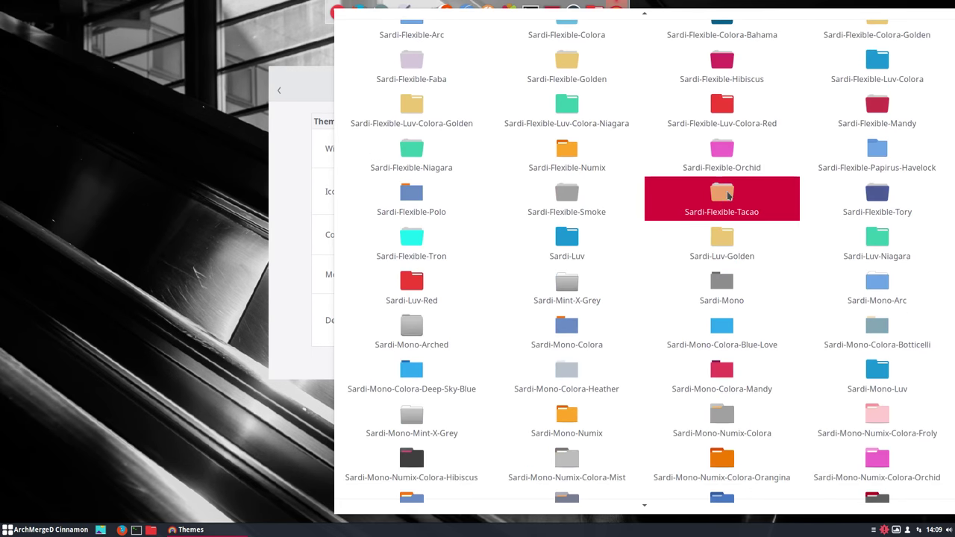
{"action": "left_click", "coordinate": [722, 202]}
Set the controls and desktop themes to Arc-Tacao-Dark
{"action": "left_click", "coordinate": [583, 238]}
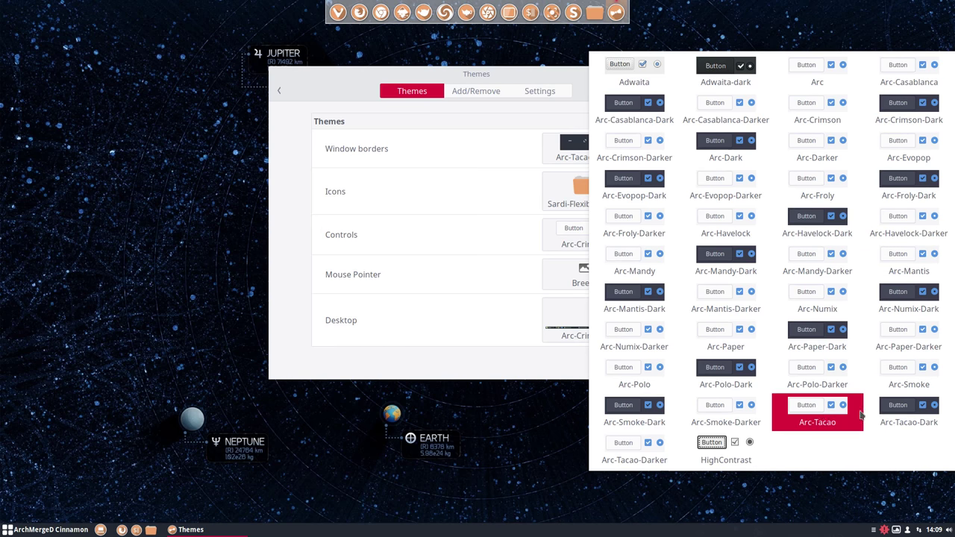
{"action": "left_click", "coordinate": [909, 413]}
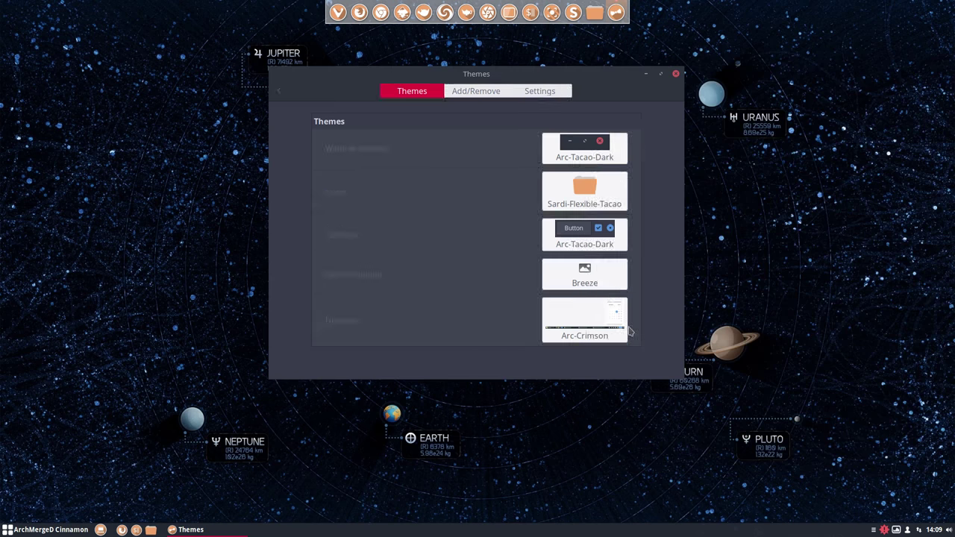
{"action": "left_click", "coordinate": [588, 322]}
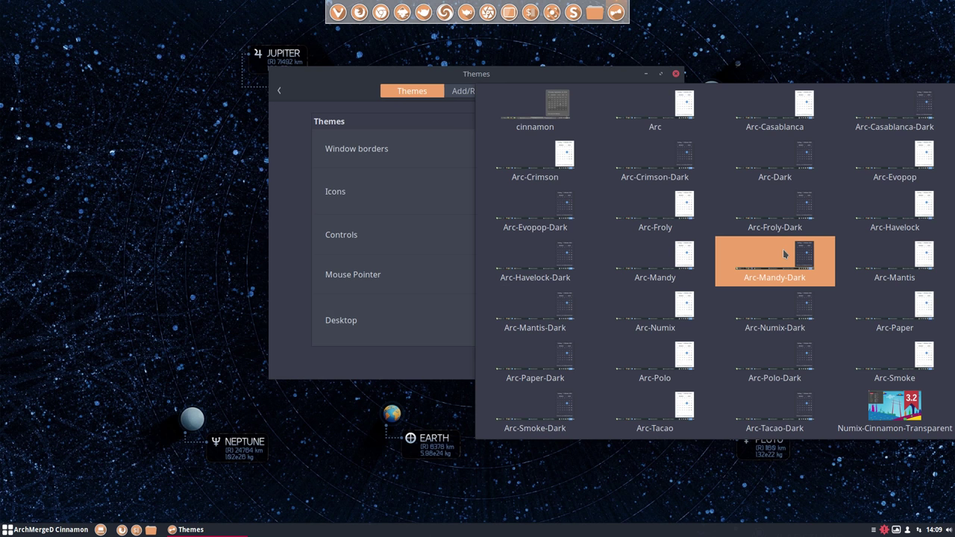
{"action": "left_click", "coordinate": [752, 429]}
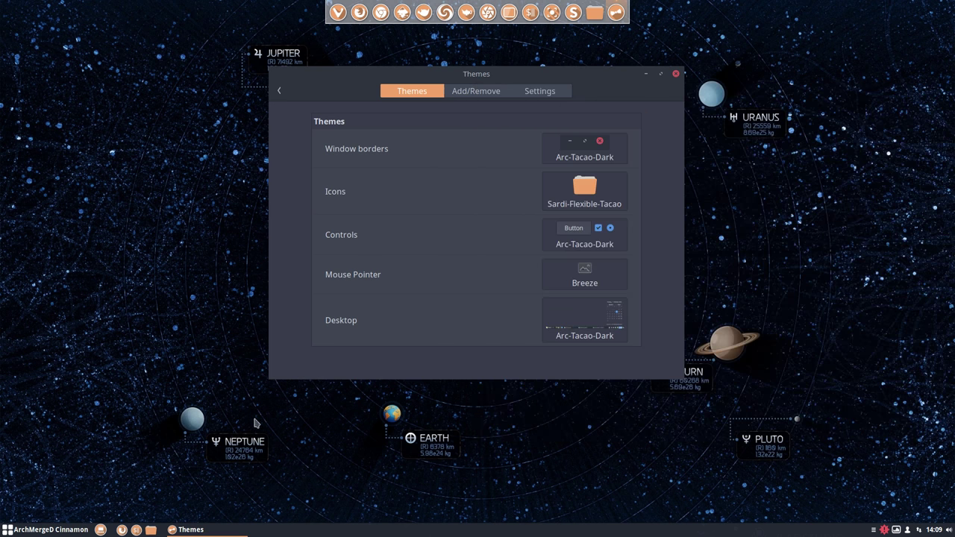
{"action": "left_click", "coordinate": [43, 532]}
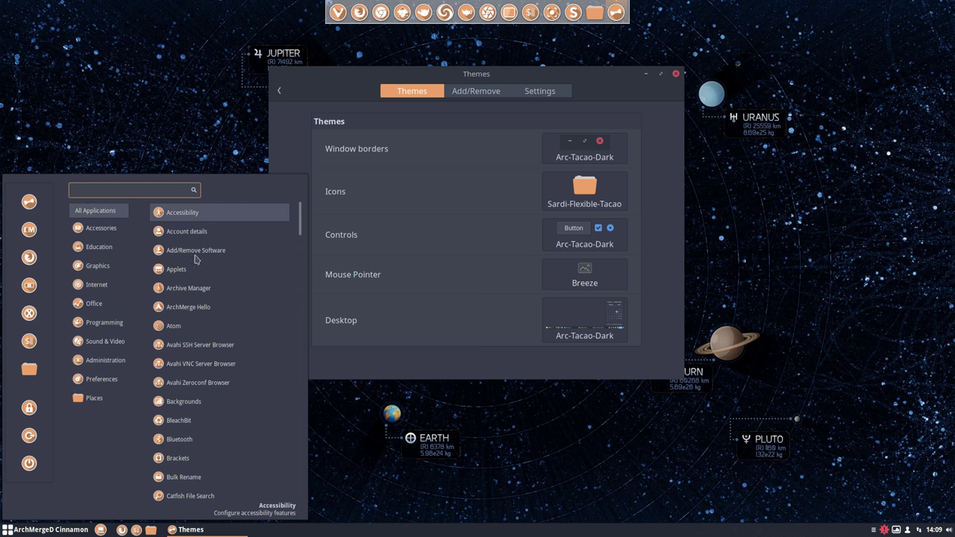
{"action": "scroll", "coordinate": [195, 259], "scroll_direction": "down", "scroll_amount": 5}
{"action": "scroll", "coordinate": [196, 259], "scroll_direction": "down", "scroll_amount": 5}
{"action": "scroll", "coordinate": [195, 259], "scroll_direction": "down", "scroll_amount": 10}
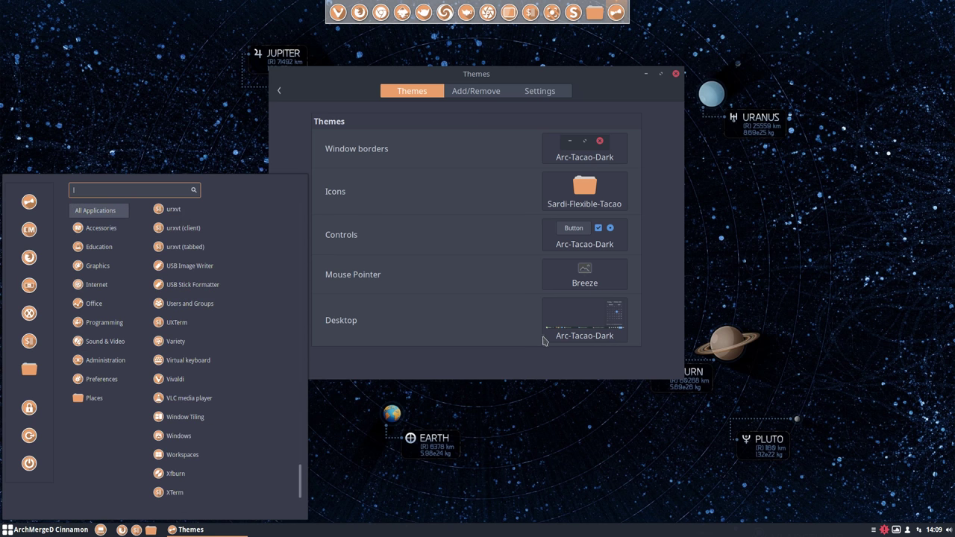
Show the Add/Remove tab's downloadable themes, ranked by popularity
{"action": "left_click", "coordinate": [521, 362]}
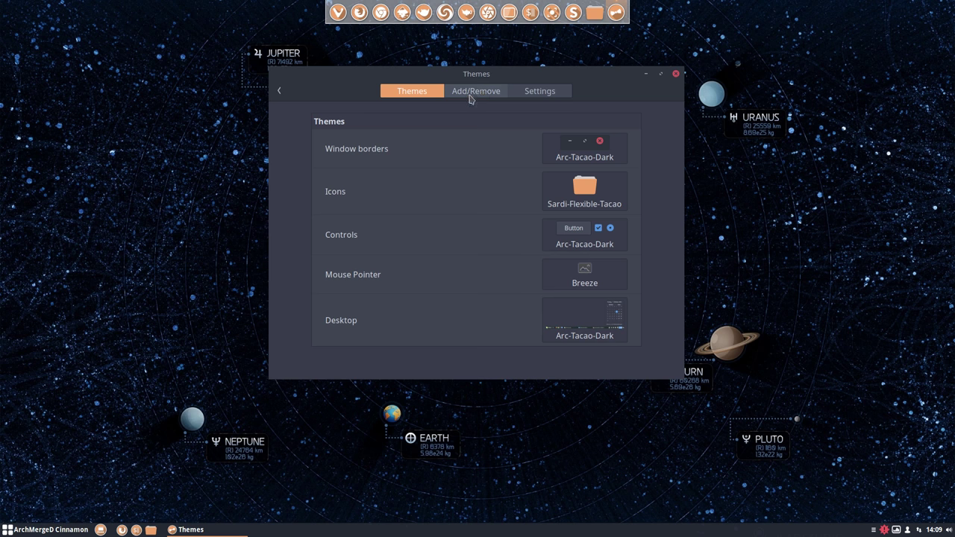
{"action": "left_click", "coordinate": [470, 96]}
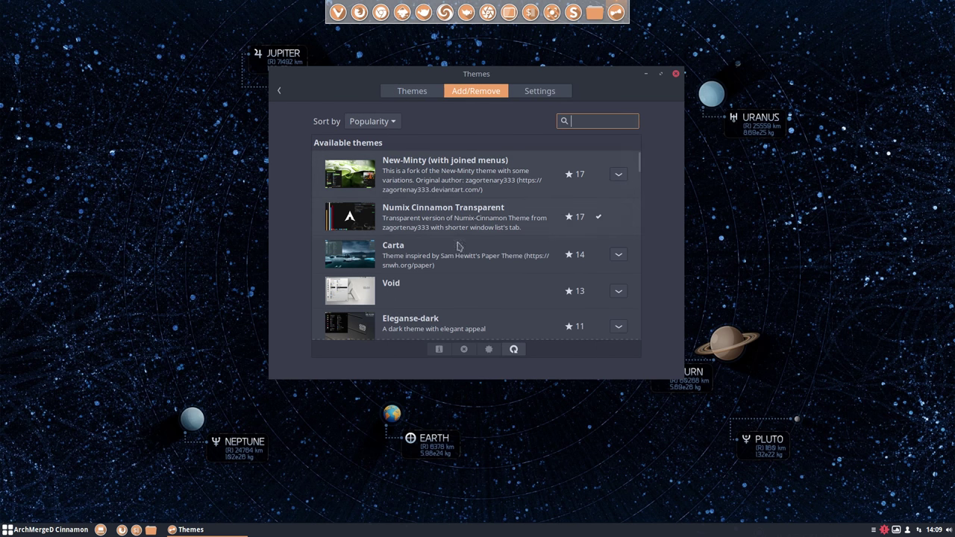
{"action": "scroll", "coordinate": [456, 250], "scroll_direction": "down", "scroll_amount": 3}
{"action": "scroll", "coordinate": [455, 254], "scroll_direction": "up", "scroll_amount": 3}
{"action": "left_click", "coordinate": [393, 92]}
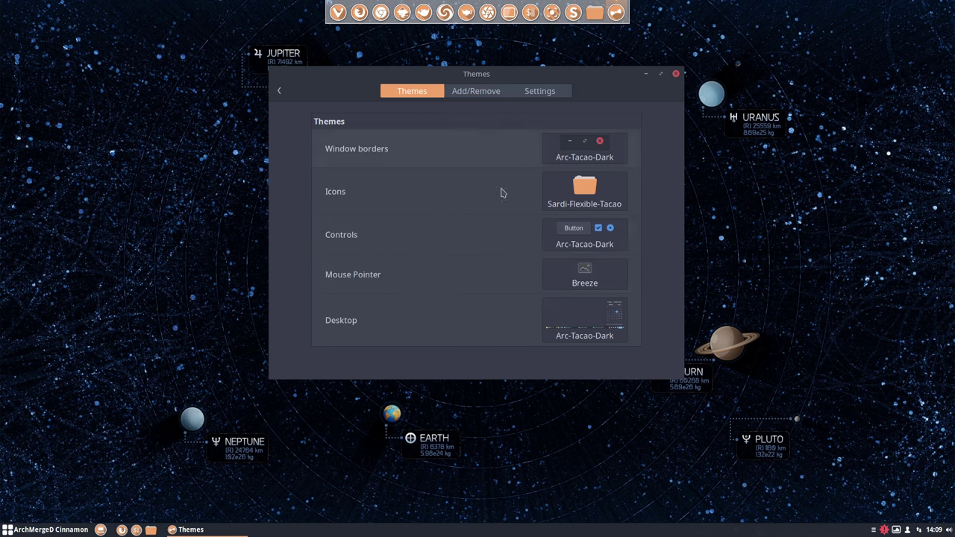
{"action": "left_click", "coordinate": [582, 307]}
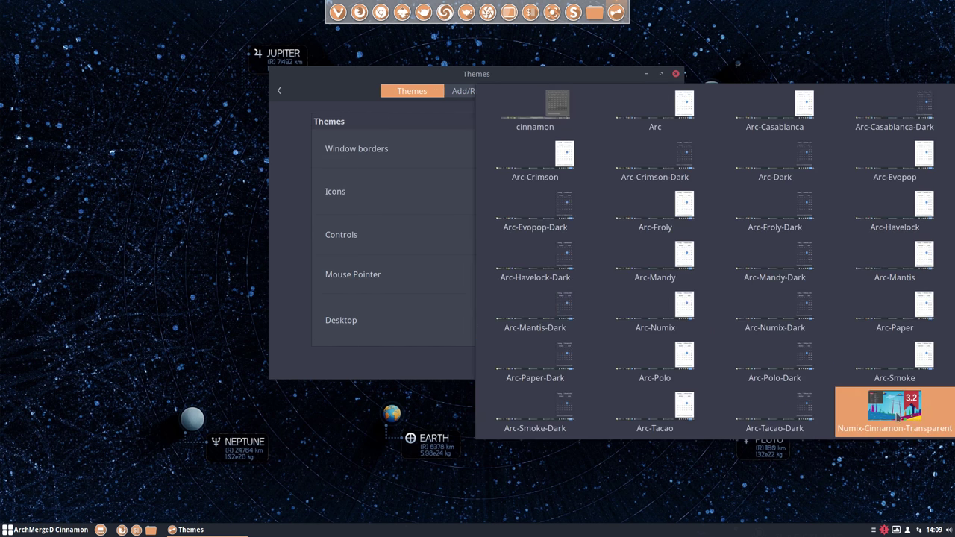
{"action": "left_click", "coordinate": [437, 106]}
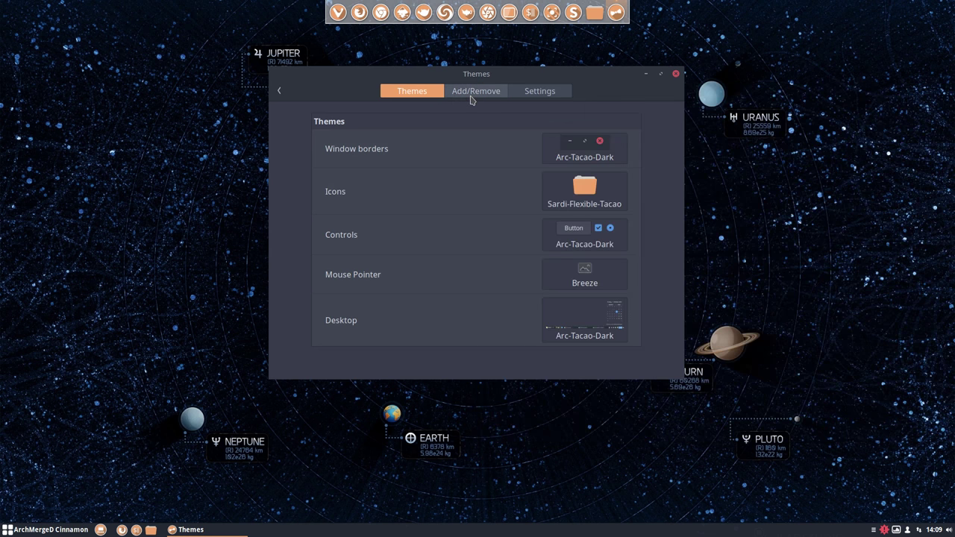
{"action": "left_click", "coordinate": [470, 99]}
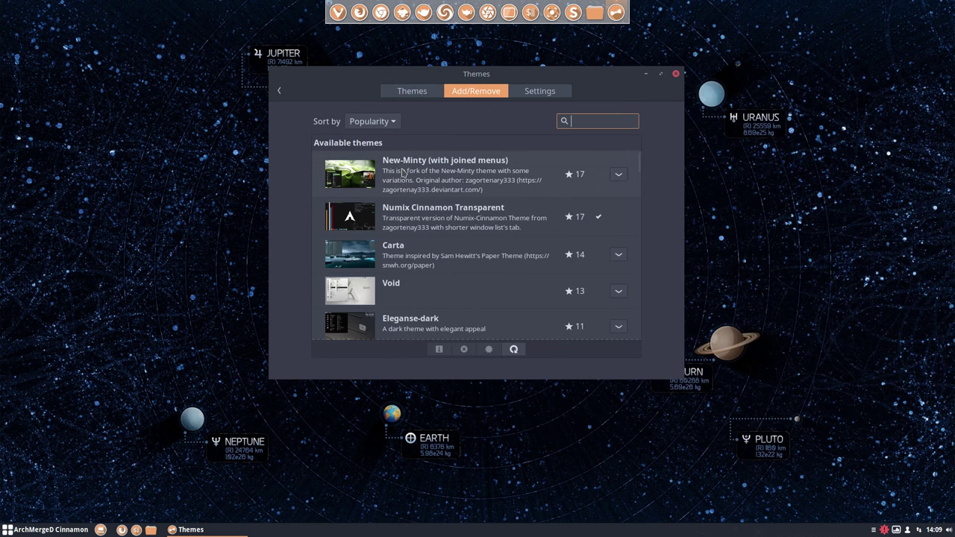
{"action": "scroll", "coordinate": [439, 201], "scroll_direction": "down", "scroll_amount": 5}
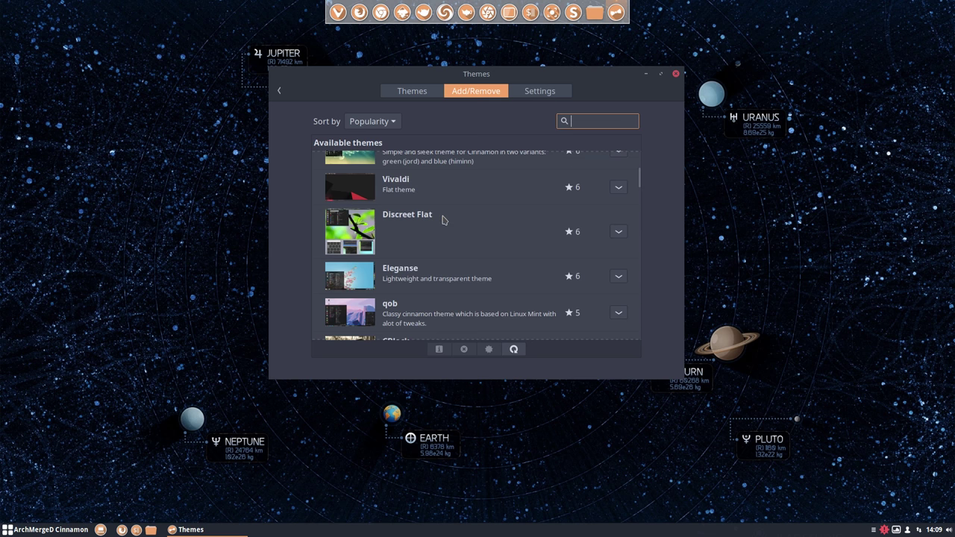
{"action": "scroll", "coordinate": [449, 247], "scroll_direction": "down", "scroll_amount": 5}
{"action": "scroll", "coordinate": [449, 247], "scroll_direction": "down", "scroll_amount": 5}
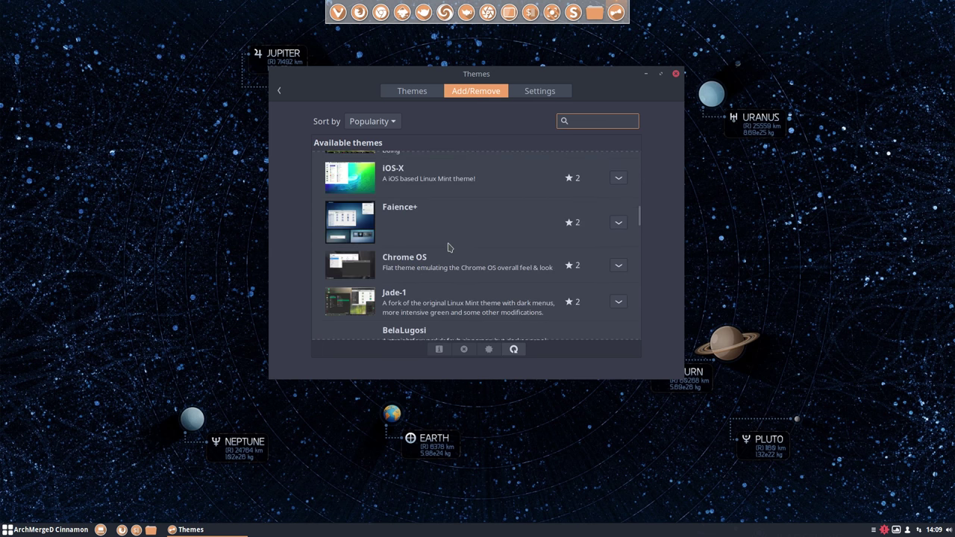
{"action": "scroll", "coordinate": [449, 247], "scroll_direction": "down", "scroll_amount": 5}
{"action": "scroll", "coordinate": [448, 246], "scroll_direction": "down", "scroll_amount": 5}
{"action": "scroll", "coordinate": [448, 245], "scroll_direction": "down", "scroll_amount": 3}
{"action": "scroll", "coordinate": [446, 244], "scroll_direction": "down", "scroll_amount": 3}
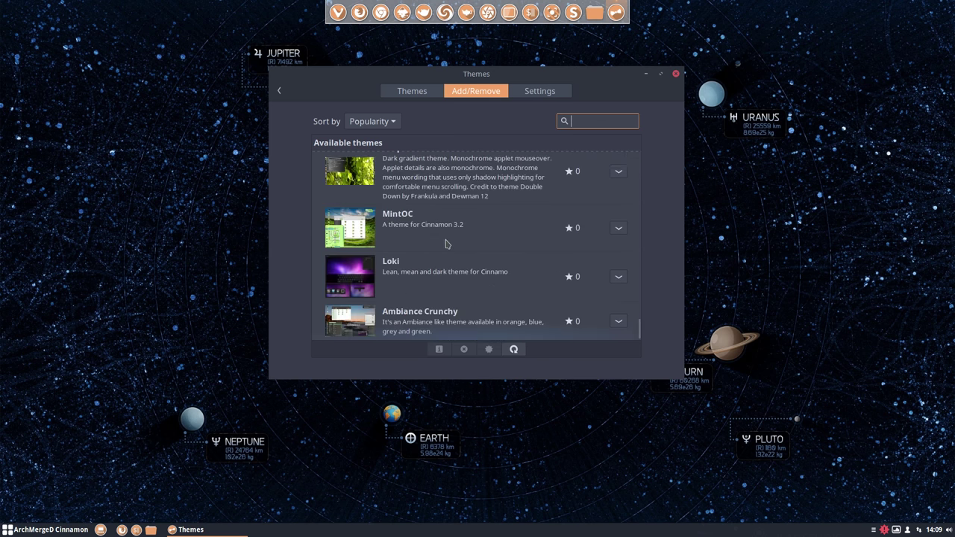
{"action": "scroll", "coordinate": [446, 244], "scroll_direction": "up", "scroll_amount": 10}
{"action": "scroll", "coordinate": [426, 213], "scroll_direction": "up", "scroll_amount": 10}
{"action": "scroll", "coordinate": [425, 213], "scroll_direction": "up", "scroll_amount": 10}
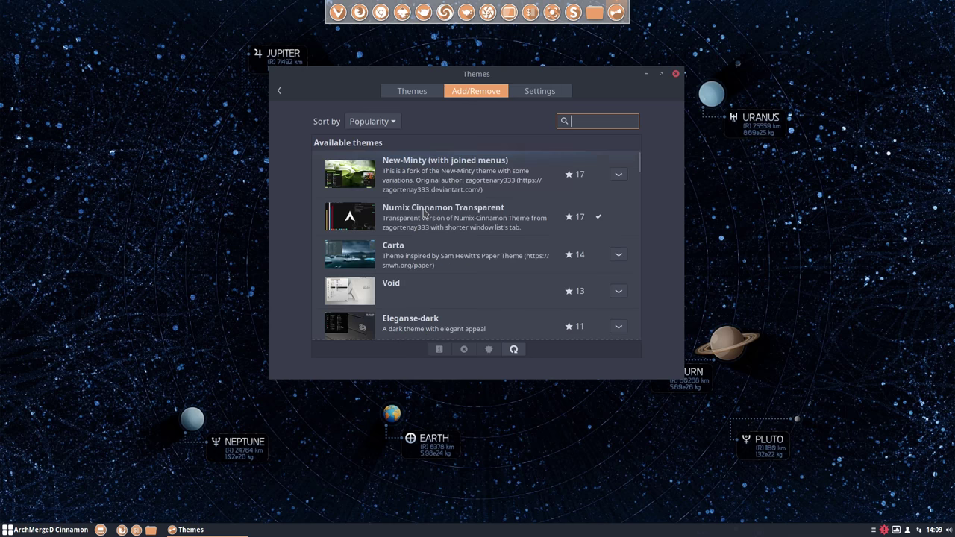
View the Settings tab's theme options, return to the overview, and reposition the window
{"action": "left_click", "coordinate": [535, 97]}
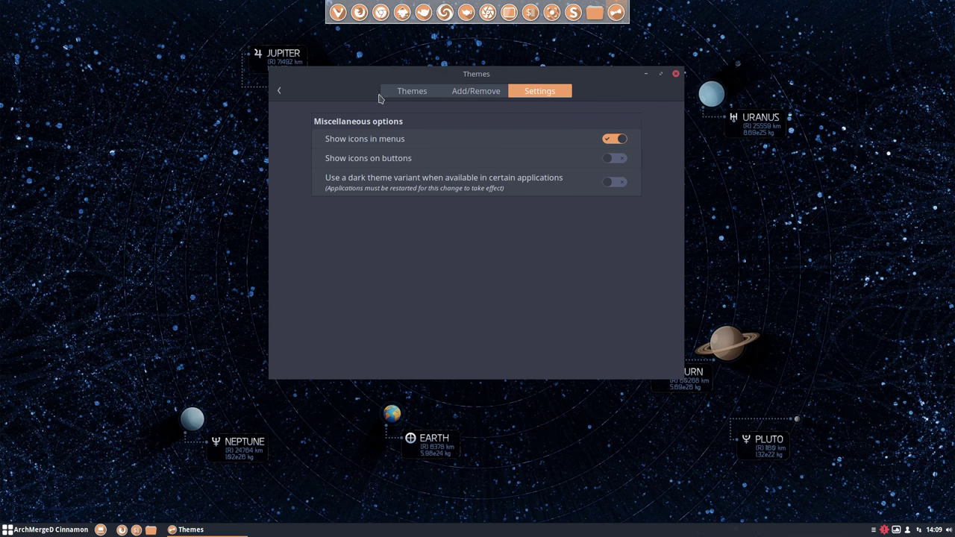
{"action": "left_click", "coordinate": [279, 90]}
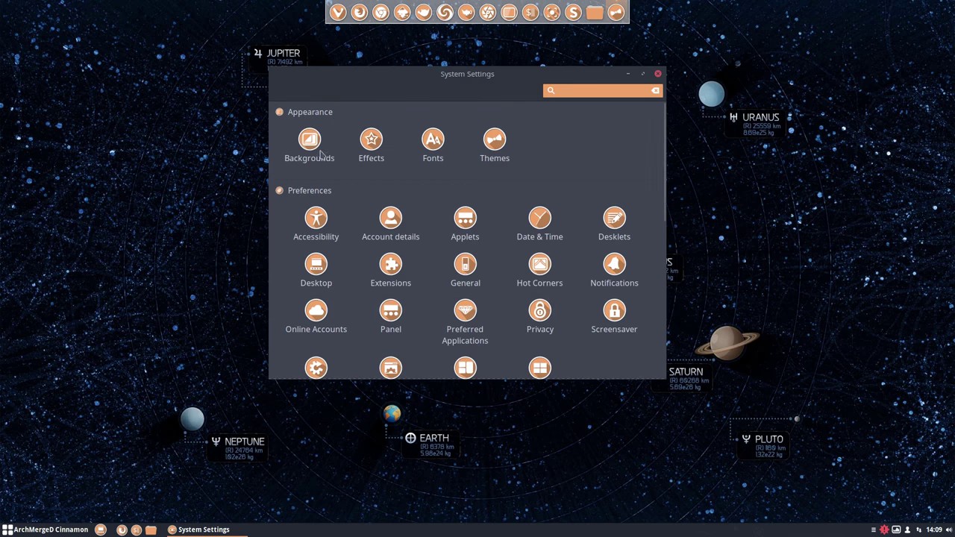
{"action": "left_click", "coordinate": [827, 327]}
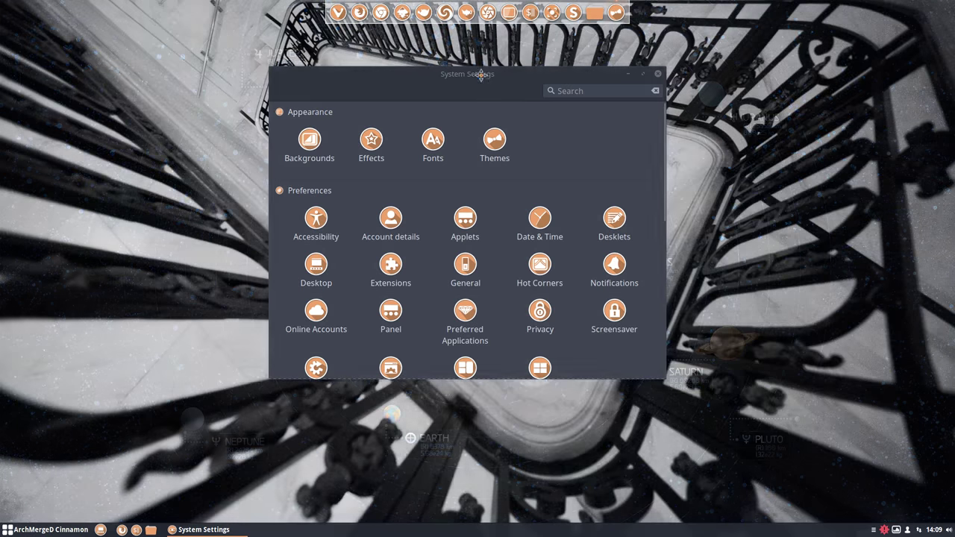
{"action": "mouse_move", "coordinate": [481, 88]}
{"action": "left_mouse_down"}
{"action": "mouse_move", "coordinate": [676, 232]}
{"action": "mouse_move", "coordinate": [312, 62]}
{"action": "left_mouse_up"}
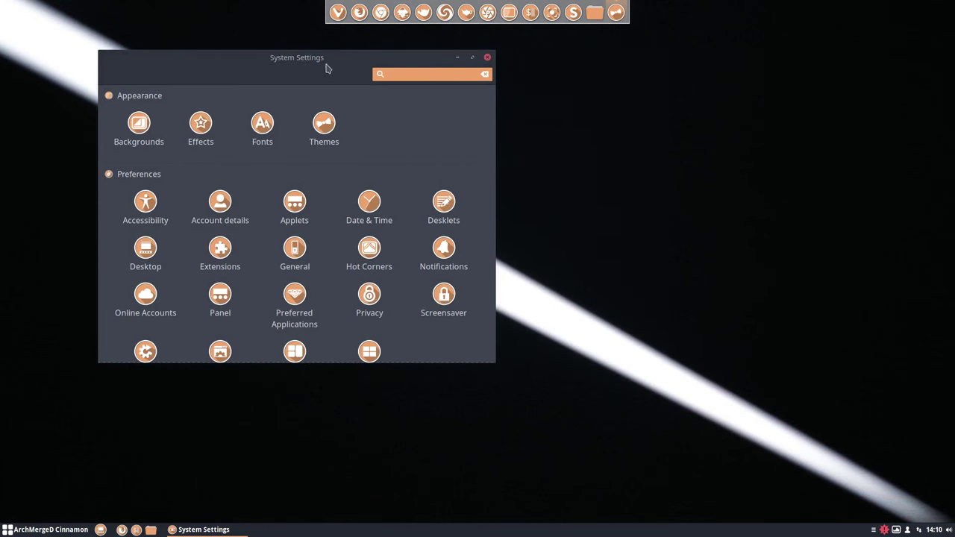
{"action": "mouse_move", "coordinate": [327, 68]}
{"action": "left_mouse_down"}
{"action": "mouse_move", "coordinate": [346, 90]}
{"action": "mouse_move", "coordinate": [550, 82]}
{"action": "mouse_move", "coordinate": [281, 84]}
{"action": "mouse_move", "coordinate": [458, 237]}
{"action": "mouse_move", "coordinate": [535, 83]}
{"action": "mouse_move", "coordinate": [414, 78]}
{"action": "mouse_move", "coordinate": [799, 247]}
{"action": "mouse_move", "coordinate": [832, 324]}
{"action": "mouse_move", "coordinate": [608, 130]}
{"action": "mouse_move", "coordinate": [436, 74]}
{"action": "mouse_move", "coordinate": [466, 88]}
{"action": "left_mouse_up"}
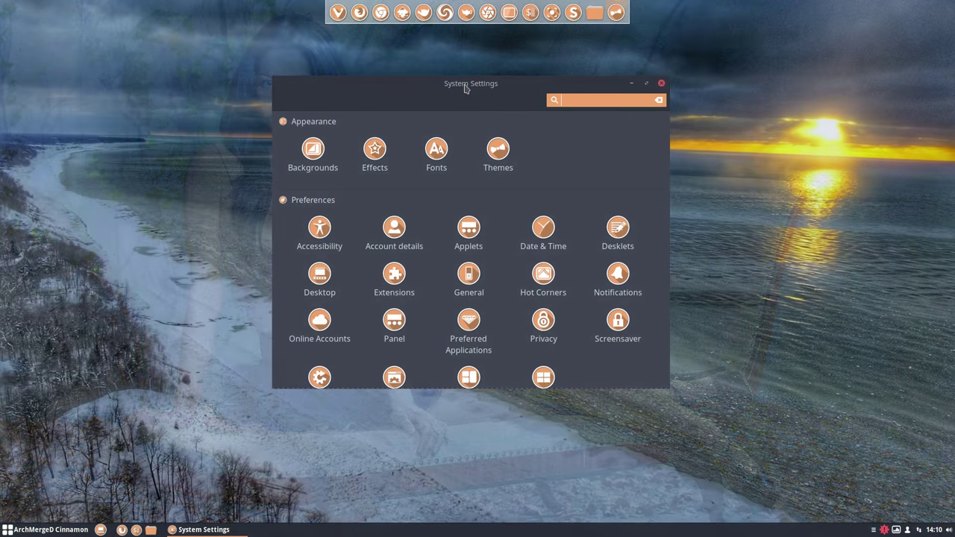
{"action": "left_click_drag", "start_coordinate": [466, 88], "coordinate": [442, 85]}
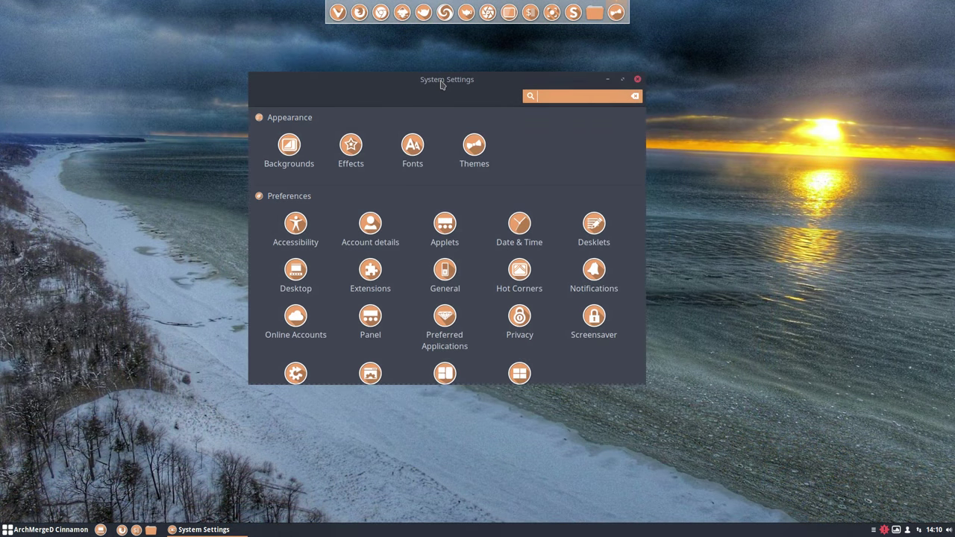
Look at the Backgrounds page, then move on to the Effects page
{"action": "left_click", "coordinate": [288, 147]}
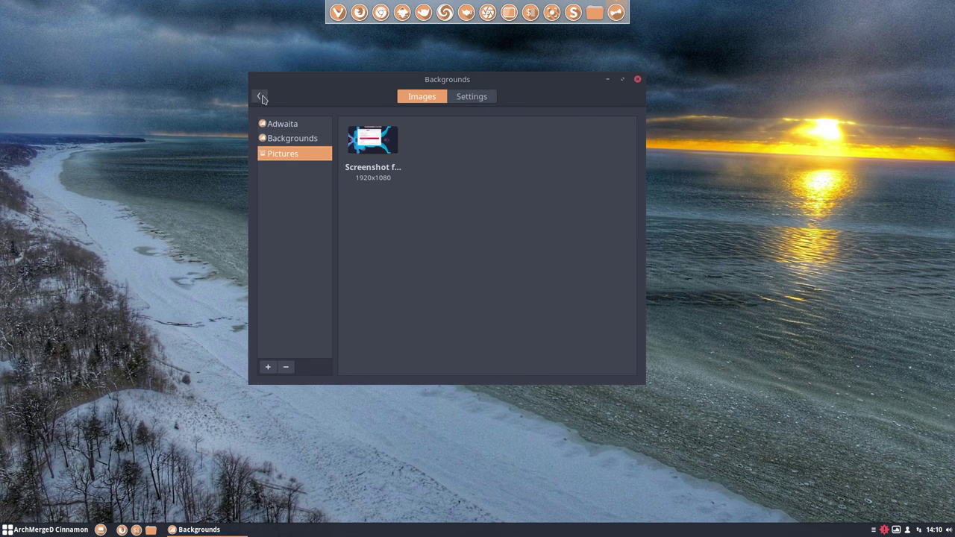
{"action": "left_click", "coordinate": [259, 96]}
{"action": "left_click", "coordinate": [350, 149]}
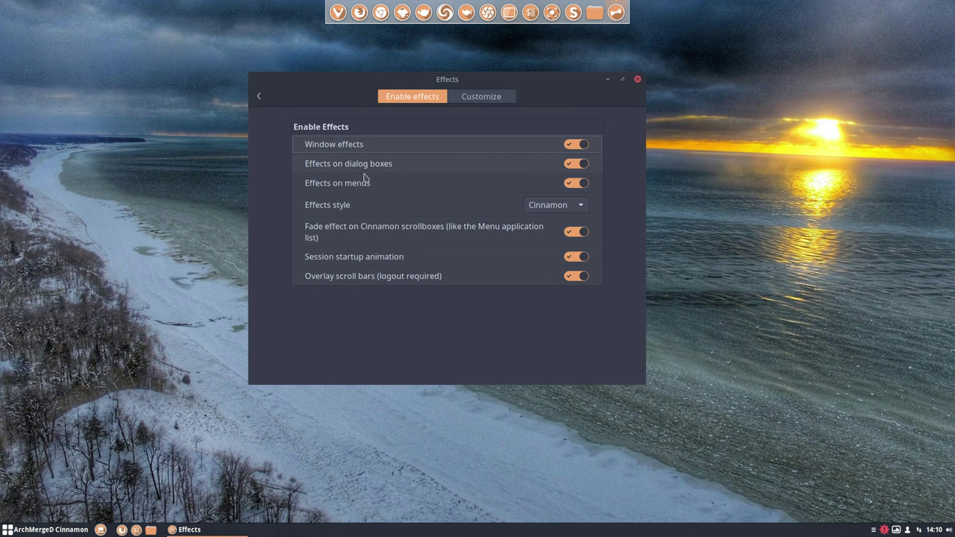
Enable Customize settings on the Effects Customize page, leaving the effect style unchanged, then return
{"action": "left_click", "coordinate": [608, 79]}
{"action": "left_click", "coordinate": [189, 530]}
{"action": "left_click", "coordinate": [544, 210]}
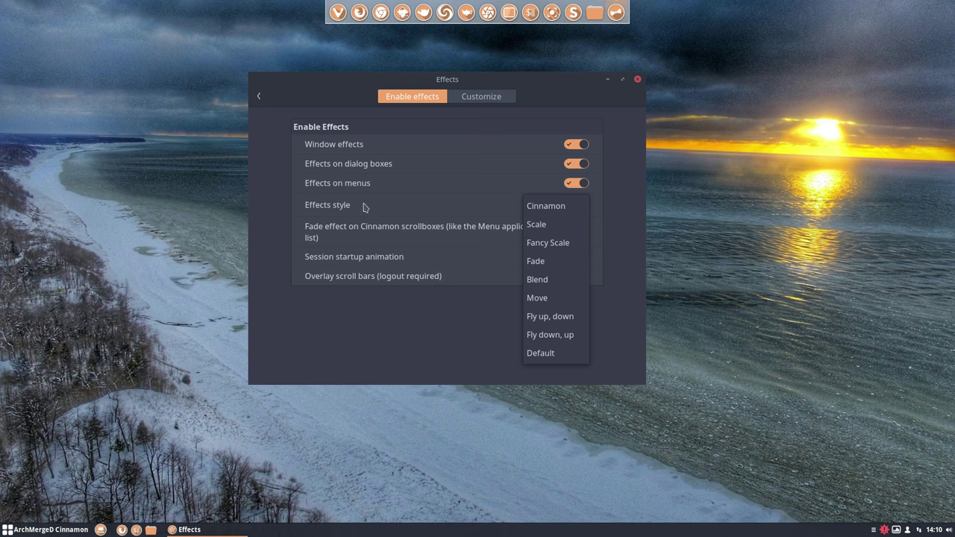
{"action": "left_click", "coordinate": [457, 207]}
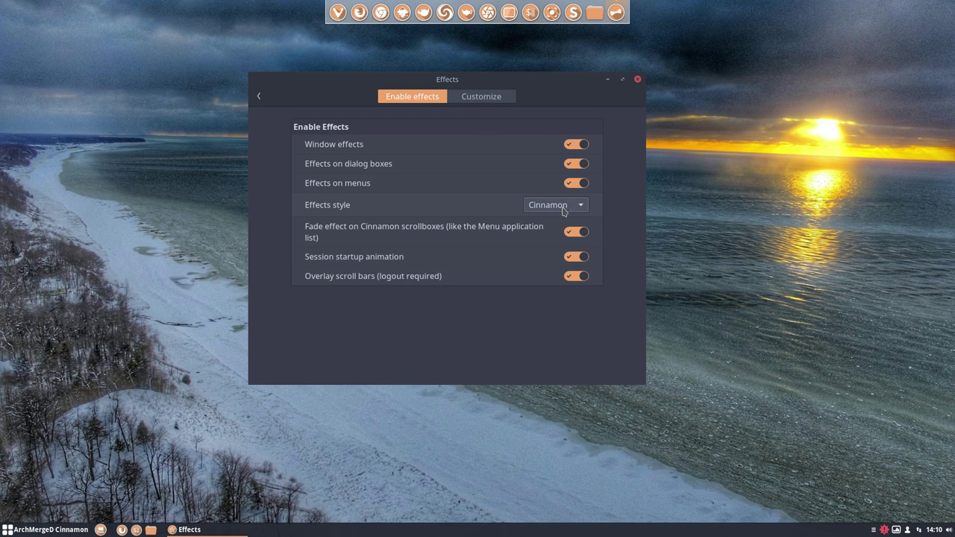
{"action": "left_click", "coordinate": [493, 97]}
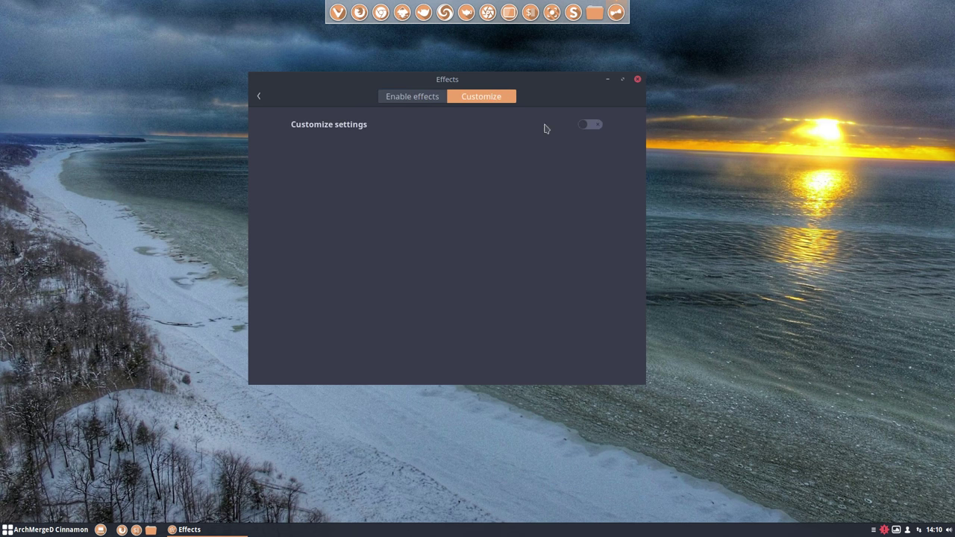
{"action": "left_click", "coordinate": [587, 127]}
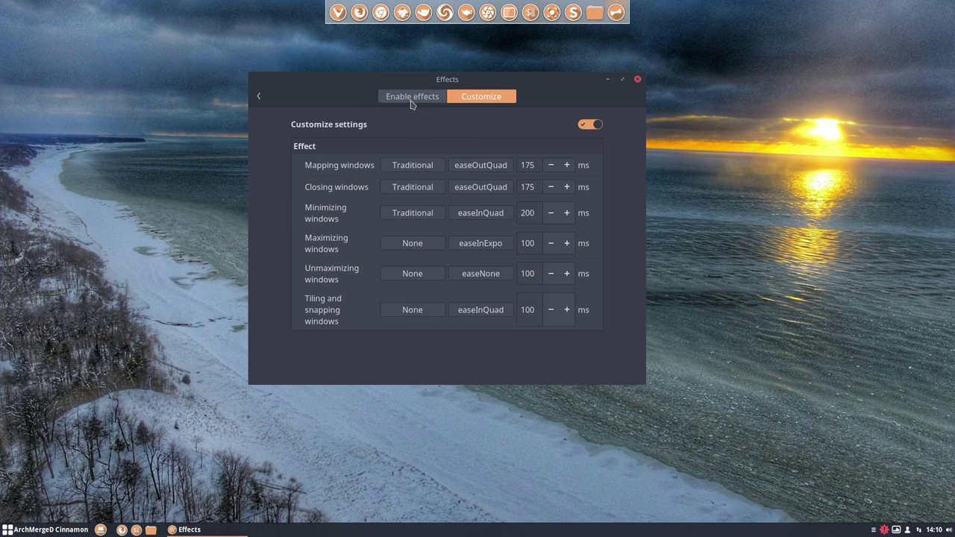
{"action": "left_click", "coordinate": [412, 98]}
{"action": "left_click", "coordinate": [258, 96]}
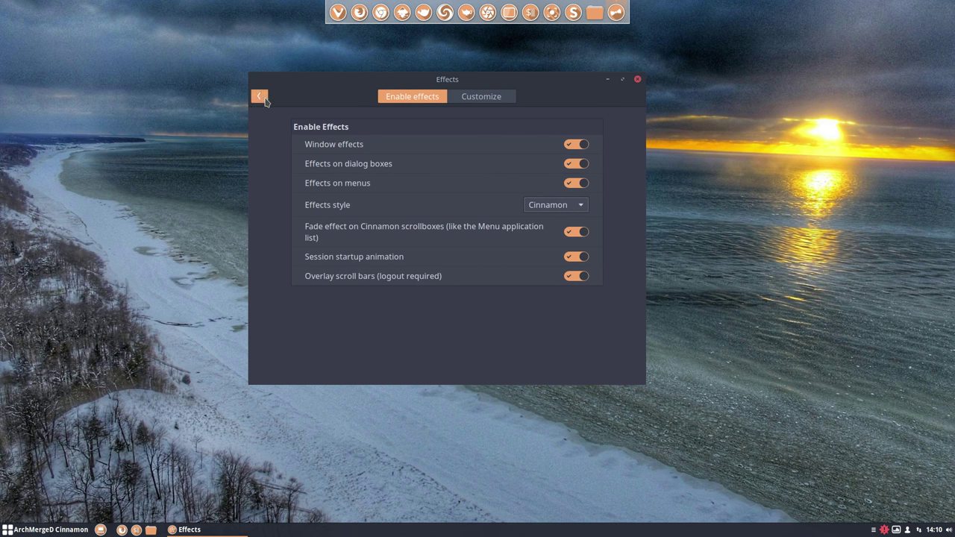
{"action": "left_click", "coordinate": [403, 151]}
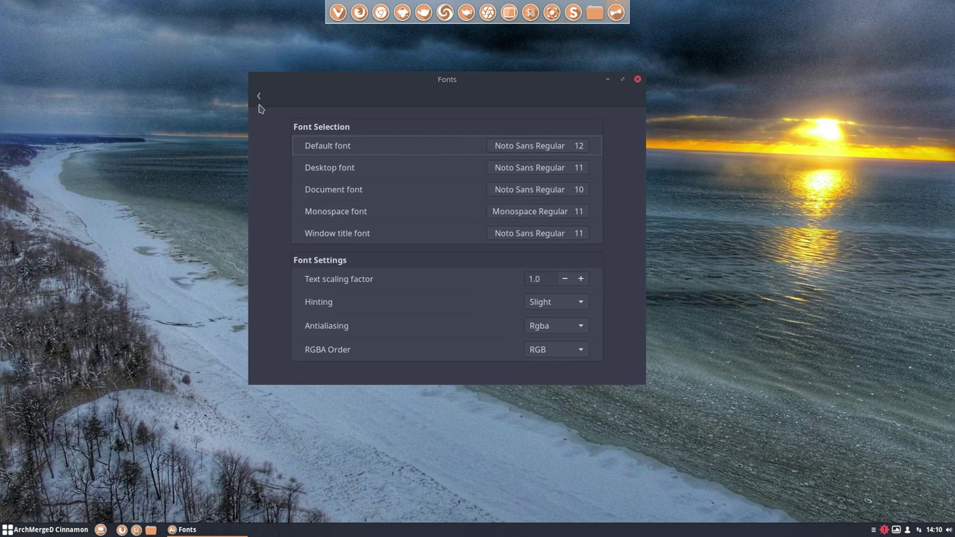
{"action": "left_click", "coordinate": [259, 101]}
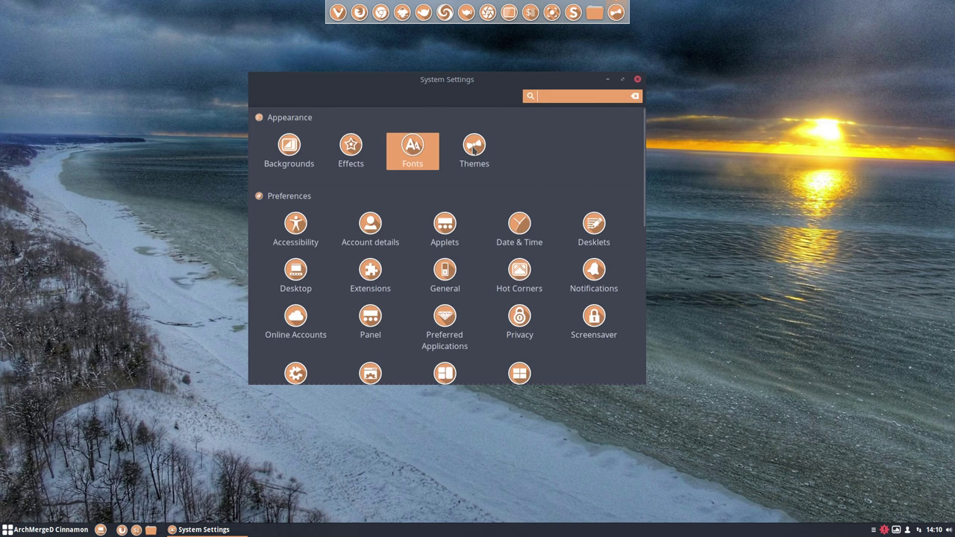
{"action": "left_click", "coordinate": [473, 150]}
{"action": "left_click", "coordinate": [516, 104]}
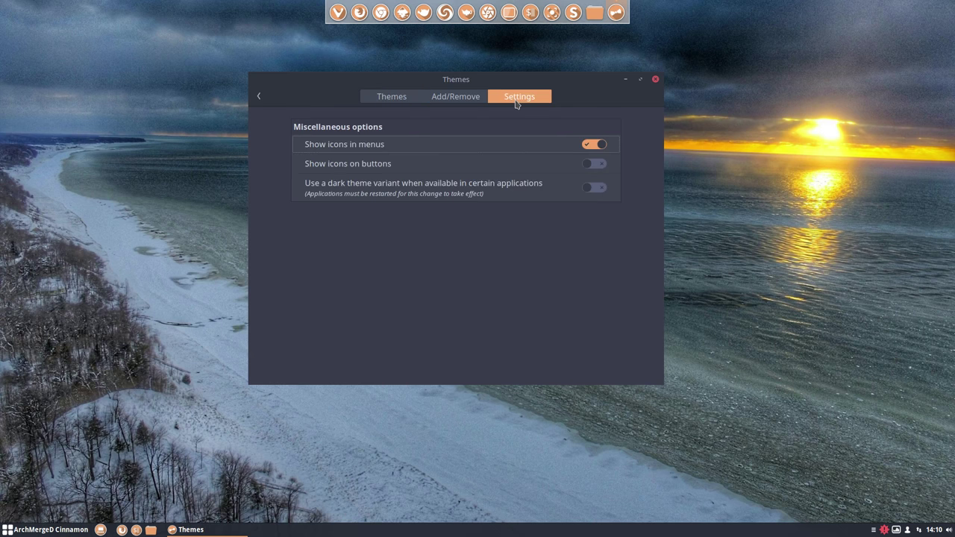
{"action": "left_click", "coordinate": [452, 101]}
{"action": "left_click", "coordinate": [393, 99]}
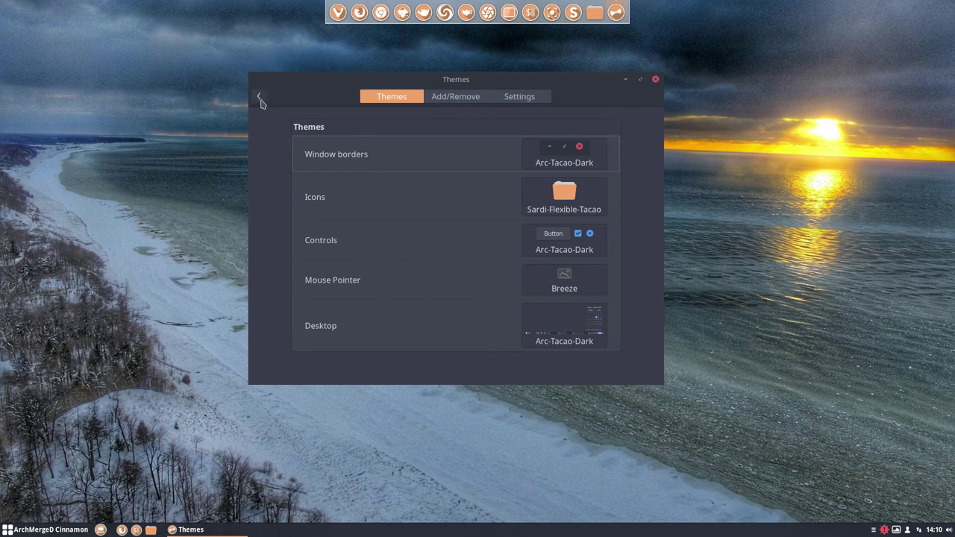
{"action": "left_click", "coordinate": [260, 99]}
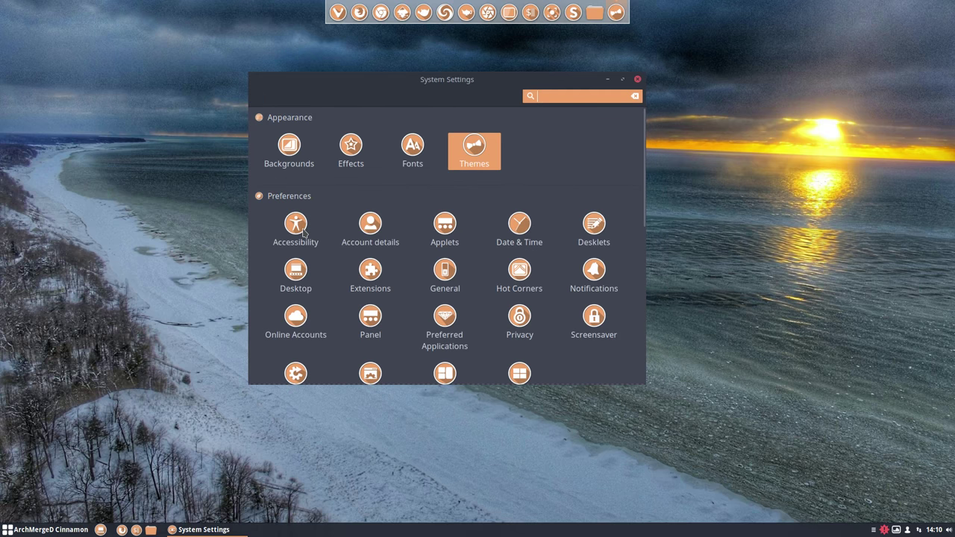
Browse the installed applets and the Download tab's available applets, then return to the overview
{"action": "left_click", "coordinate": [446, 228]}
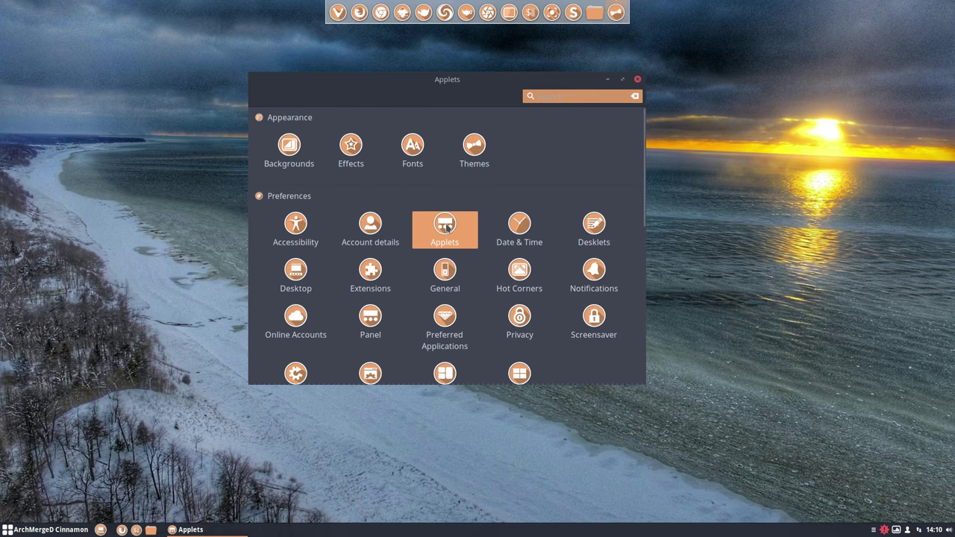
{"action": "left_click_drag", "start_coordinate": [490, 79], "coordinate": [496, 58]}
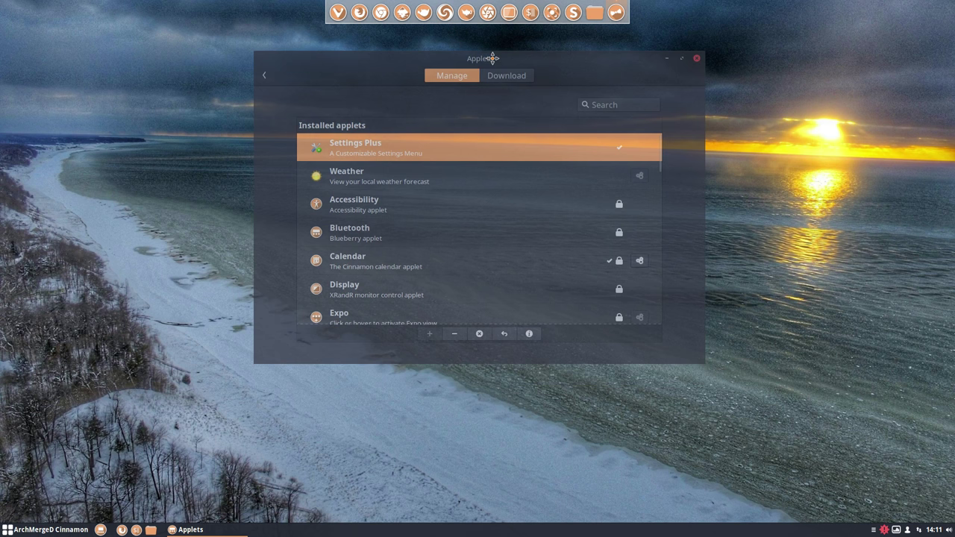
{"action": "scroll", "coordinate": [343, 253], "scroll_direction": "down", "scroll_amount": 5}
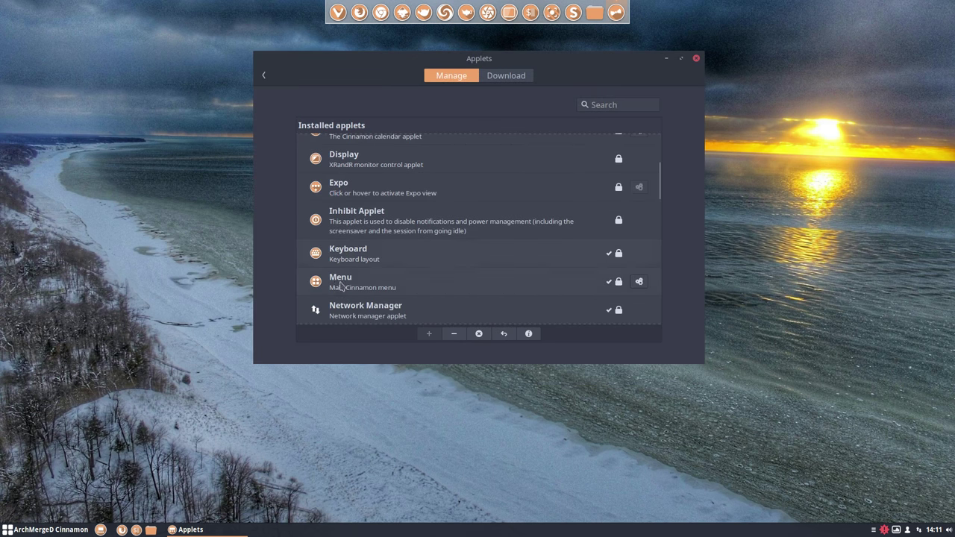
{"action": "scroll", "coordinate": [342, 287], "scroll_direction": "down", "scroll_amount": 4}
{"action": "scroll", "coordinate": [340, 295], "scroll_direction": "down", "scroll_amount": 1}
{"action": "scroll", "coordinate": [338, 301], "scroll_direction": "down", "scroll_amount": 8}
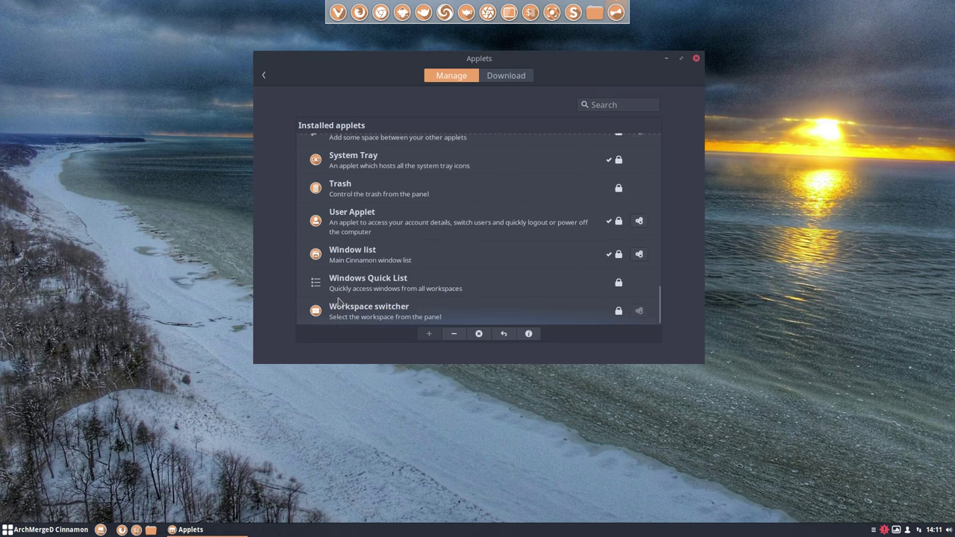
{"action": "scroll", "coordinate": [338, 300], "scroll_direction": "up", "scroll_amount": 15}
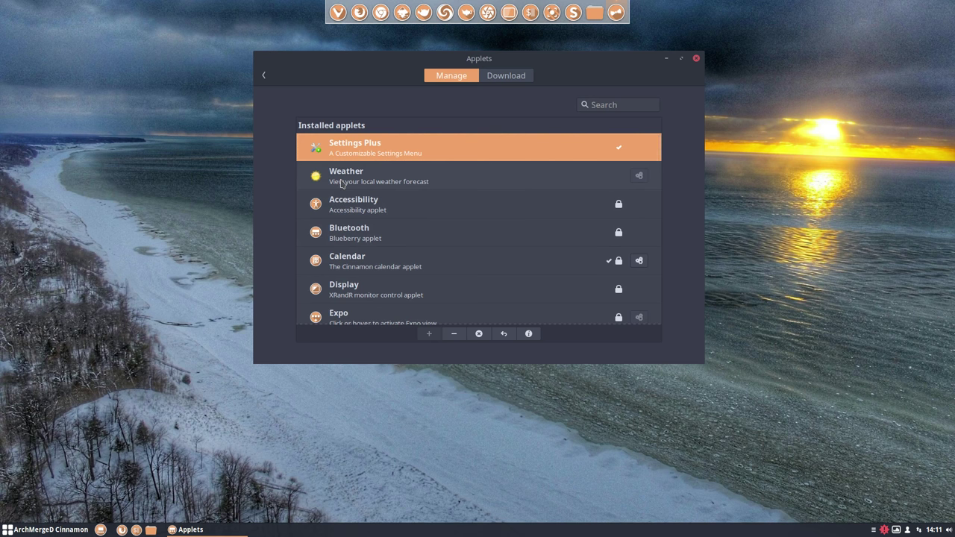
{"action": "left_click", "coordinate": [507, 79]}
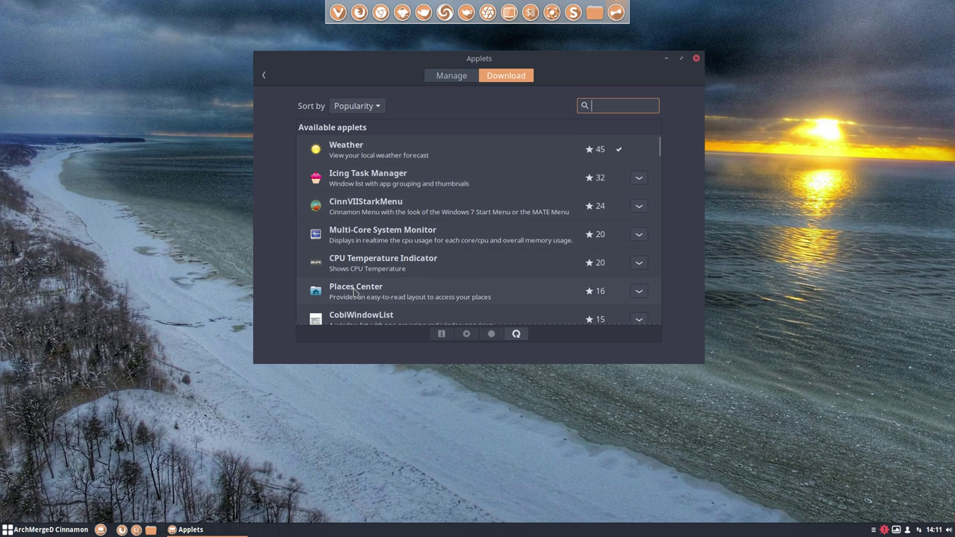
{"action": "left_click", "coordinate": [265, 77]}
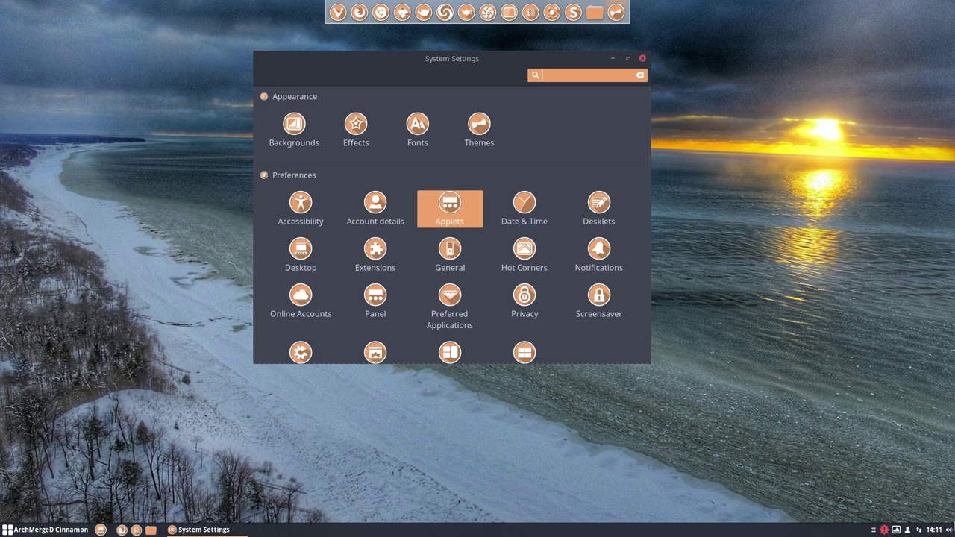
Remove Settings Plus from the panel and uninstall it, confirming with Yes
{"action": "right_click", "coordinate": [873, 531]}
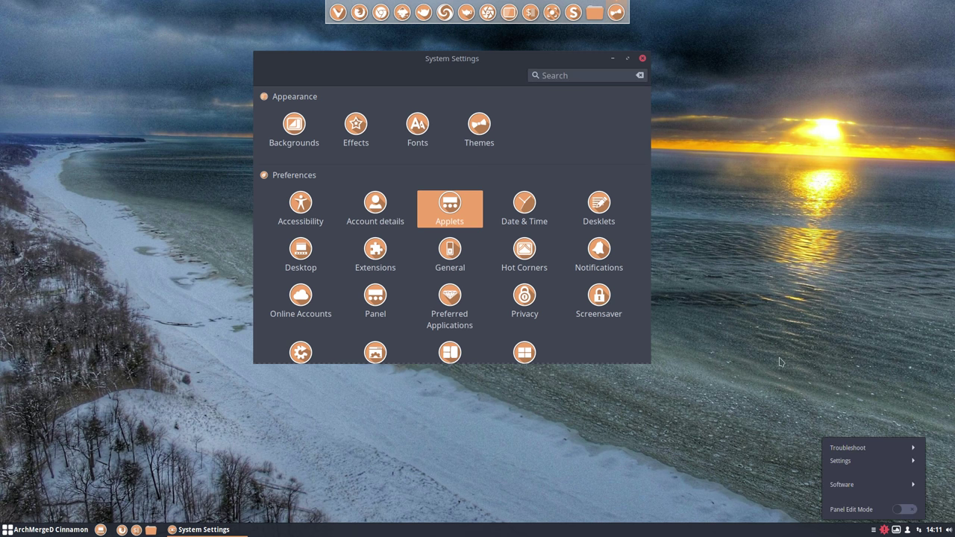
{"action": "left_click", "coordinate": [446, 217]}
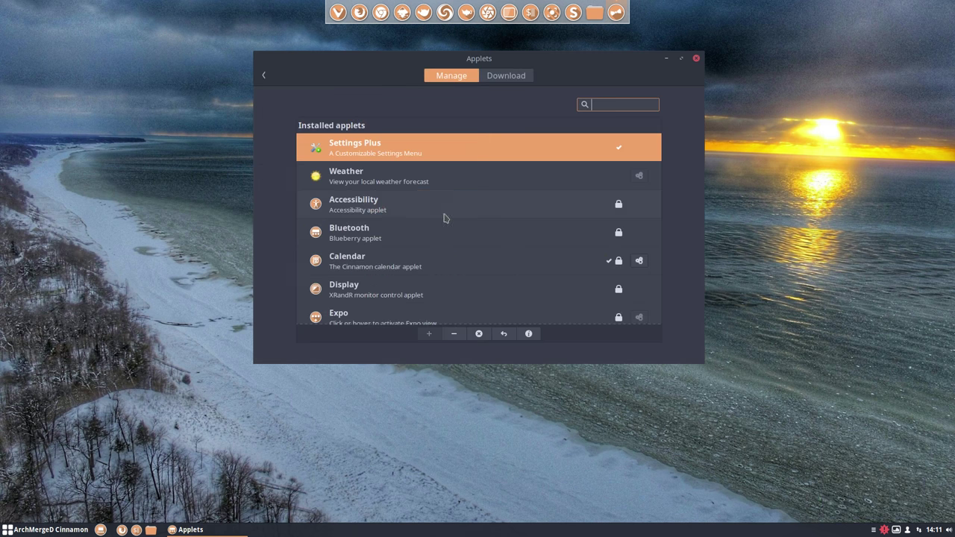
{"action": "left_click", "coordinate": [453, 333]}
{"action": "left_click", "coordinate": [478, 334]}
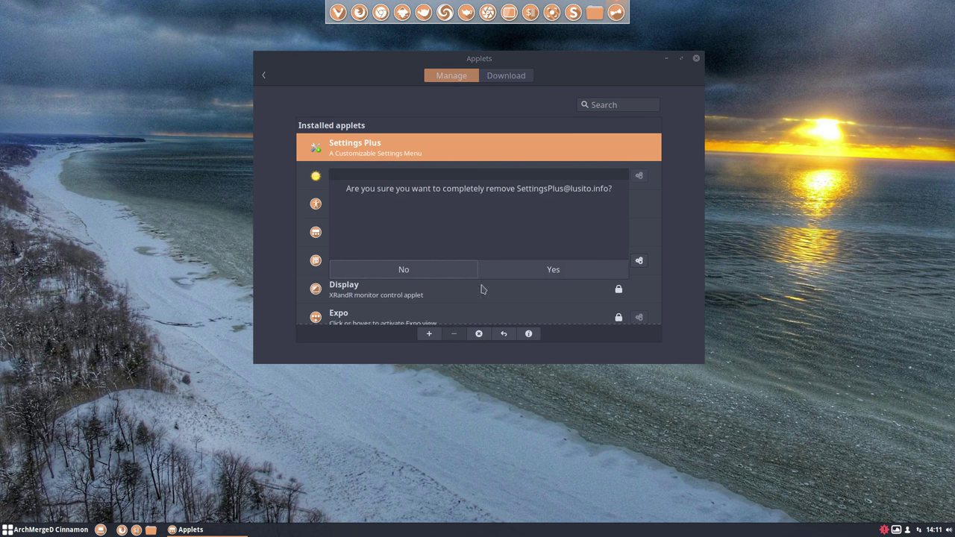
{"action": "left_click", "coordinate": [551, 270]}
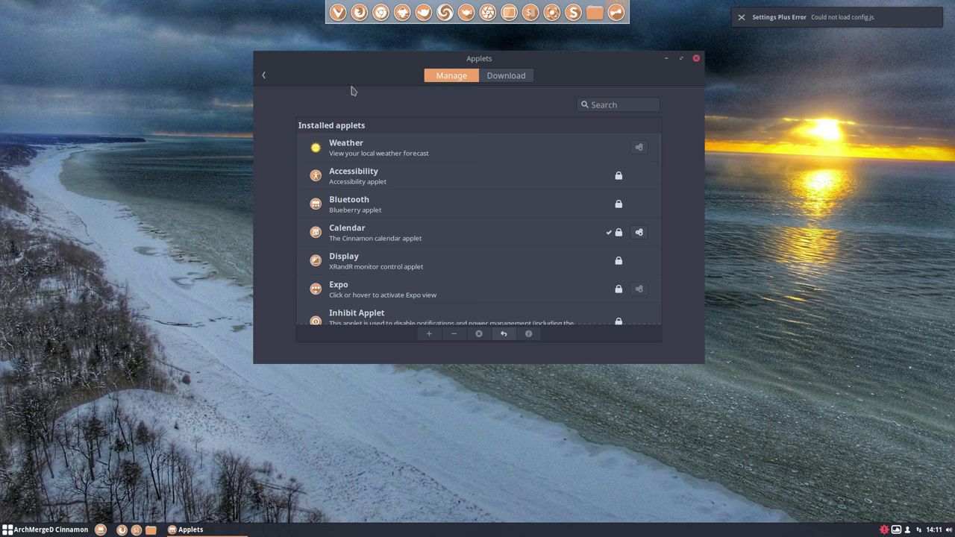
{"action": "left_click", "coordinate": [264, 76]}
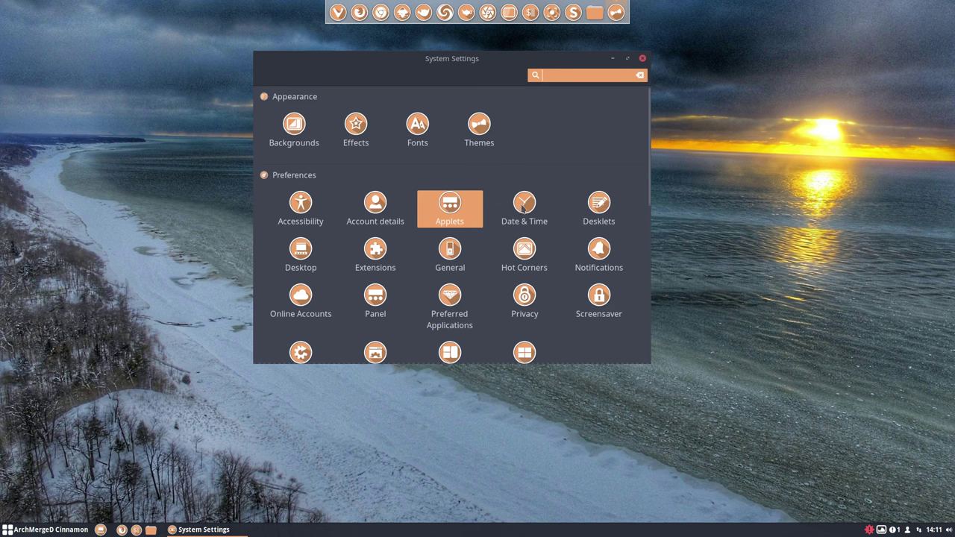
Add the Weather Desklet with a London forecast from the Desklets page
{"action": "left_click", "coordinate": [599, 209]}
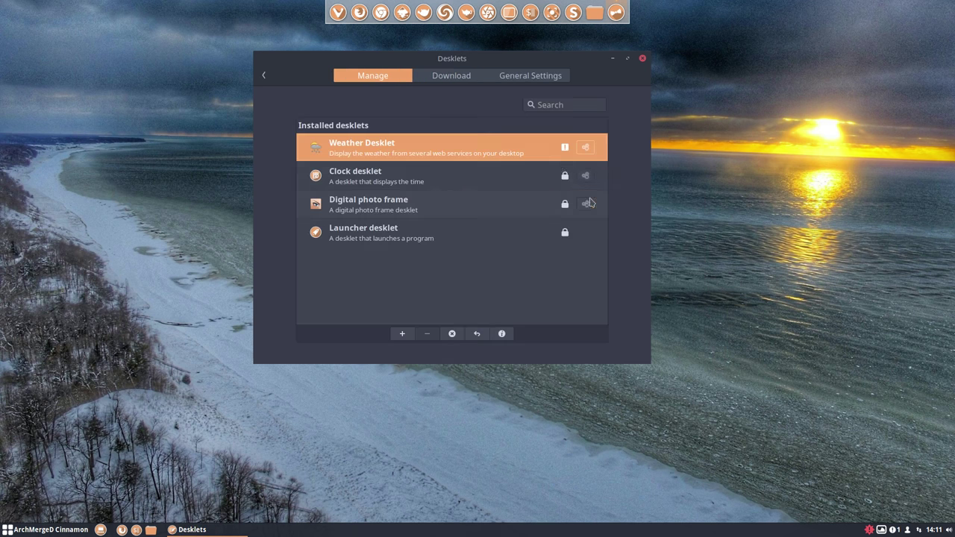
{"action": "left_click_drag", "start_coordinate": [495, 64], "coordinate": [432, 70]}
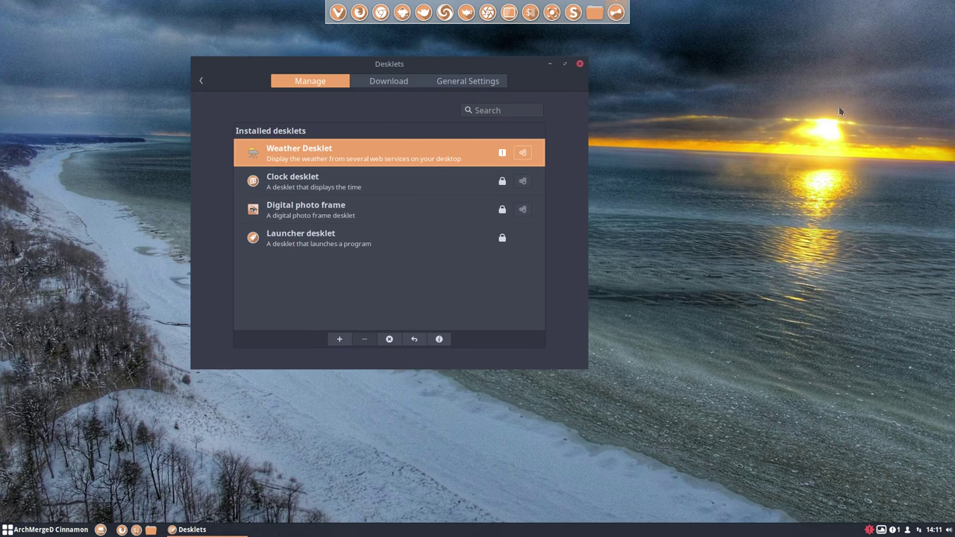
{"action": "left_click", "coordinate": [340, 339]}
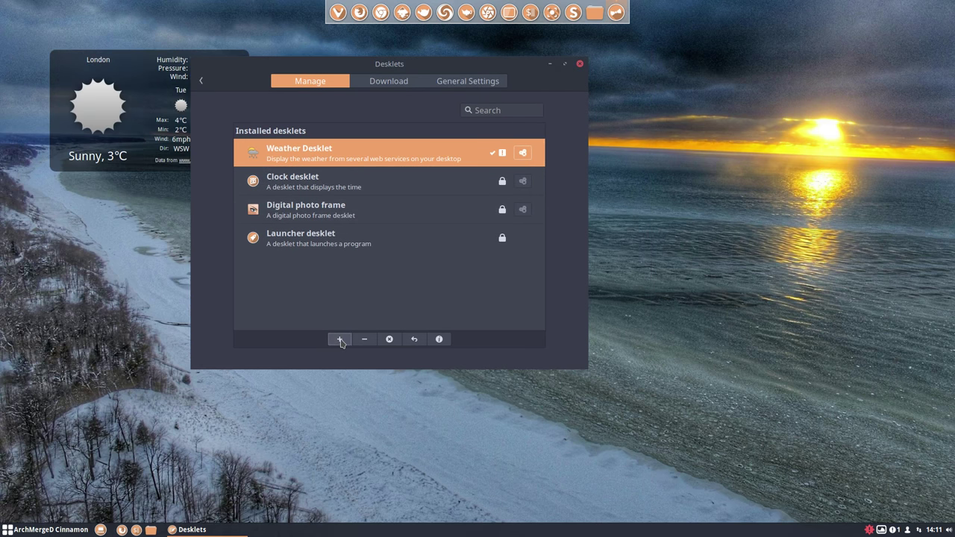
{"action": "left_click_drag", "start_coordinate": [284, 68], "coordinate": [475, 87]}
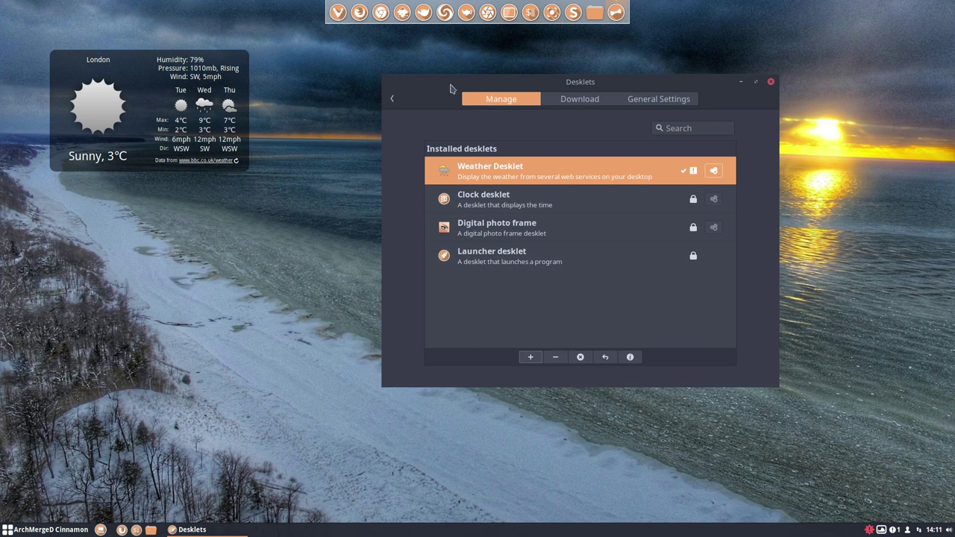
{"action": "left_click", "coordinate": [393, 102]}
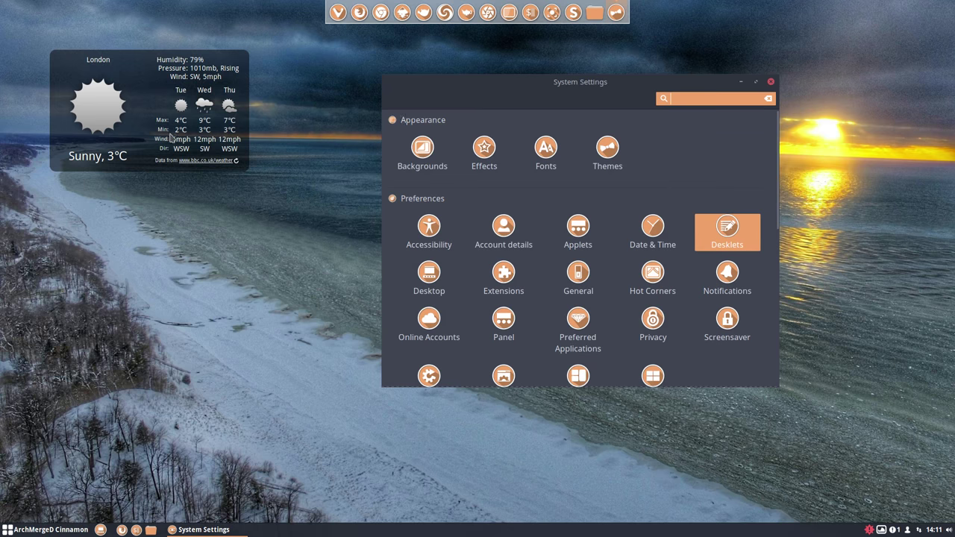
{"action": "left_click", "coordinate": [433, 277]}
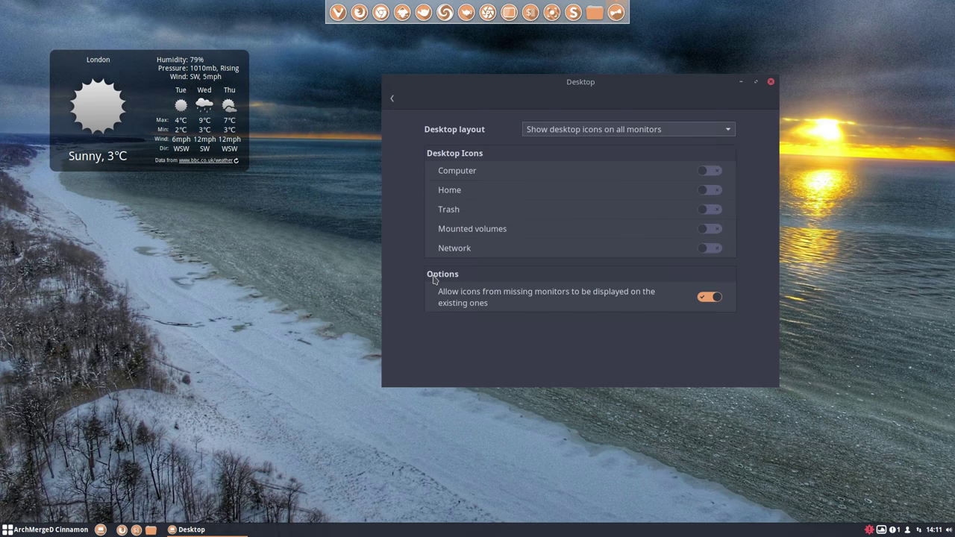
{"action": "left_click", "coordinate": [392, 99]}
{"action": "left_click", "coordinate": [503, 275]}
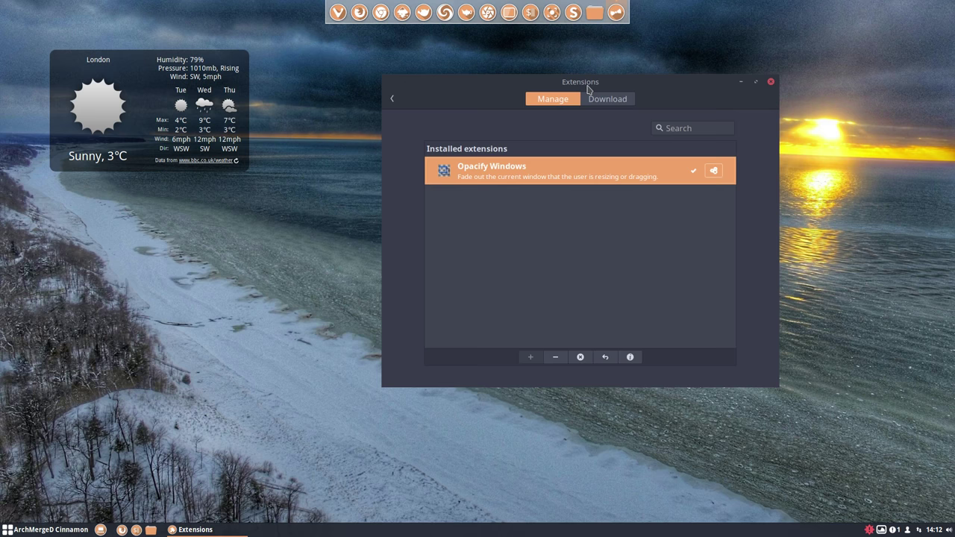
{"action": "left_click_drag", "start_coordinate": [589, 89], "coordinate": [659, 89]}
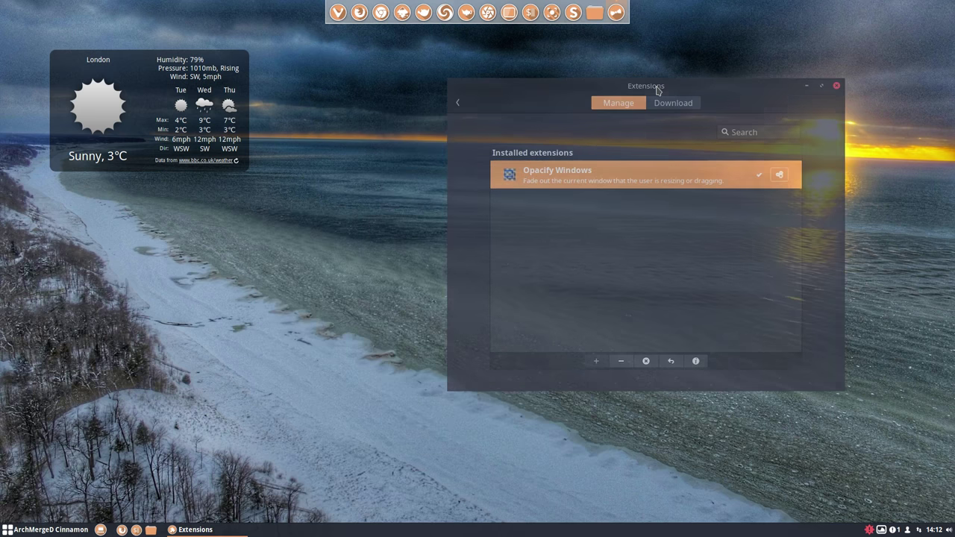
{"action": "mouse_move", "coordinate": [666, 86]}
{"action": "left_mouse_down"}
{"action": "mouse_move", "coordinate": [650, 69]}
{"action": "mouse_move", "coordinate": [586, 119]}
{"action": "left_mouse_up"}
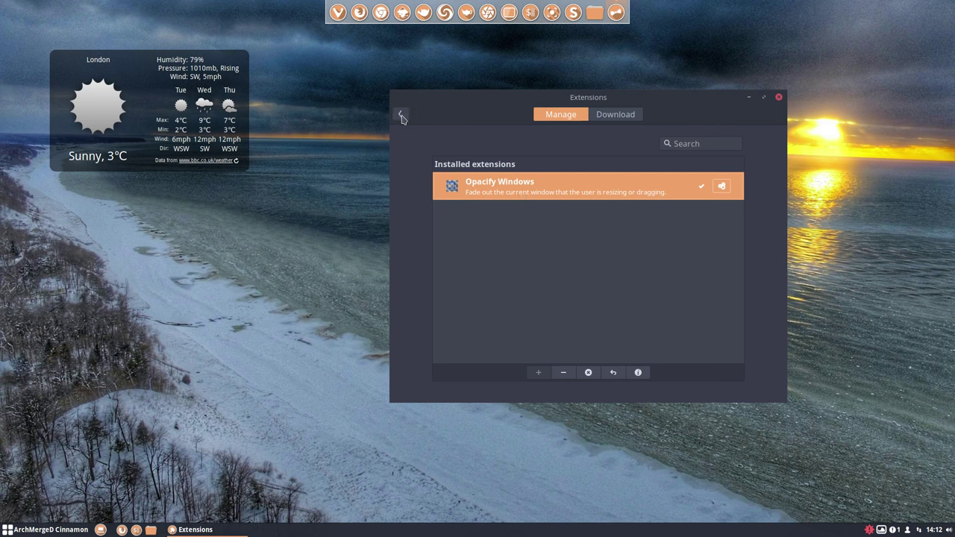
{"action": "left_click", "coordinate": [626, 116]}
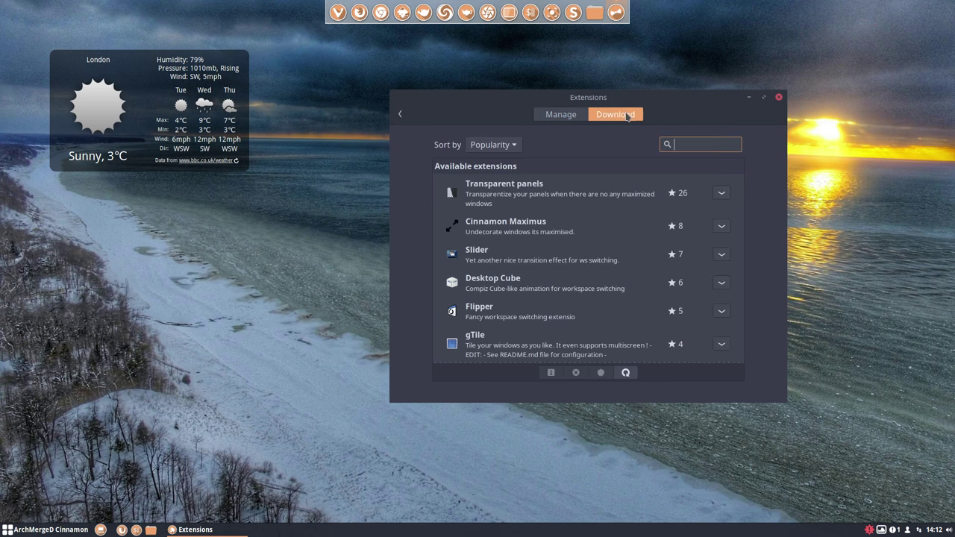
{"action": "left_click", "coordinate": [400, 114]}
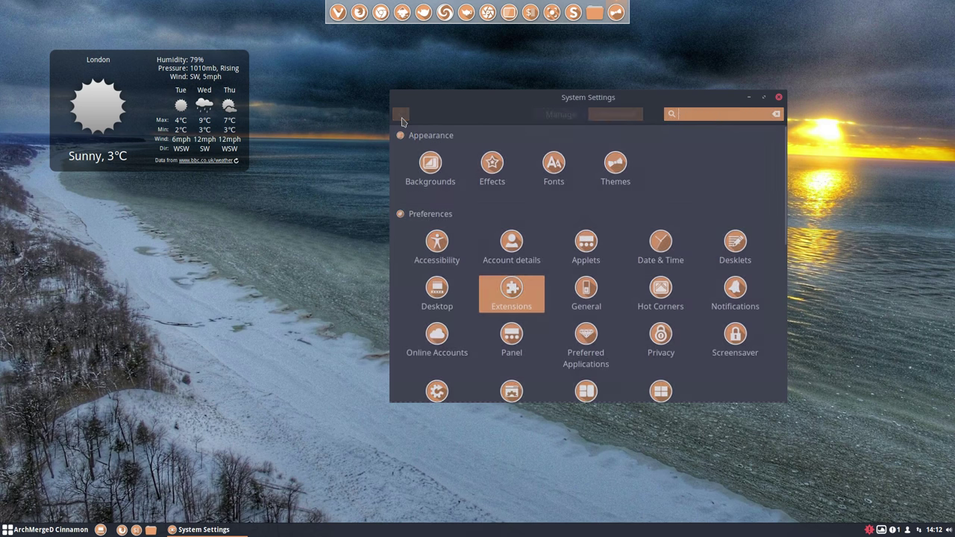
{"action": "left_click", "coordinate": [657, 293]}
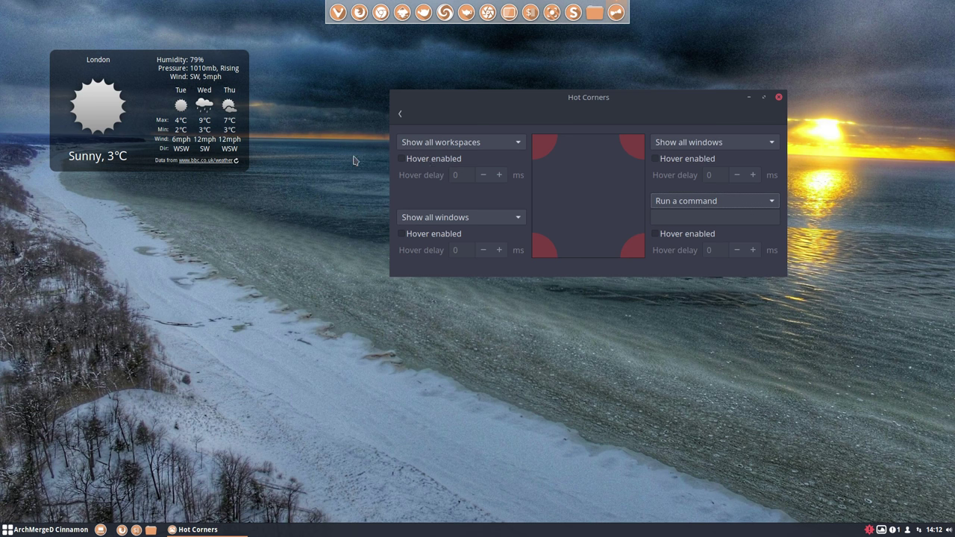
{"action": "left_click", "coordinate": [463, 143]}
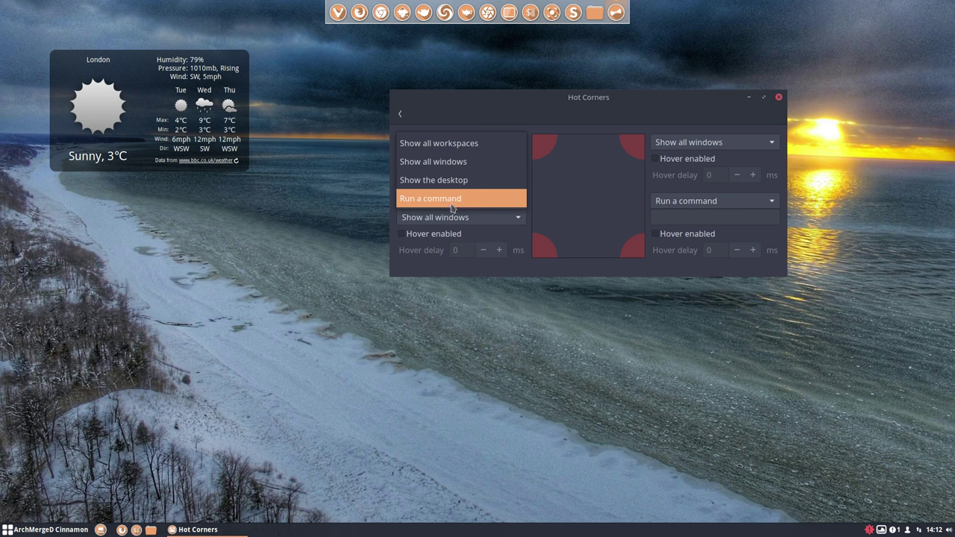
{"action": "left_click", "coordinate": [521, 126]}
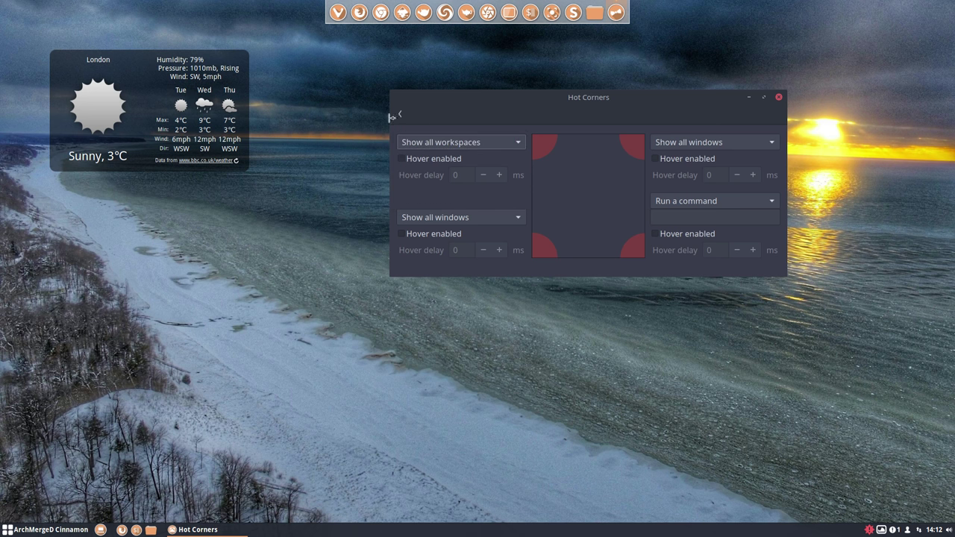
{"action": "left_click", "coordinate": [400, 114]}
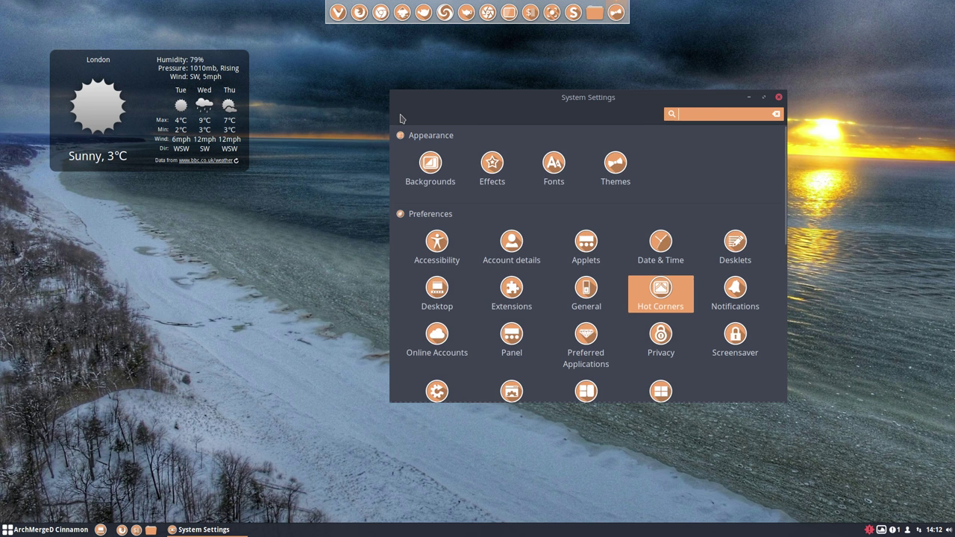
Open and close the Notifications page, then the Online Accounts page
{"action": "left_click", "coordinate": [705, 296]}
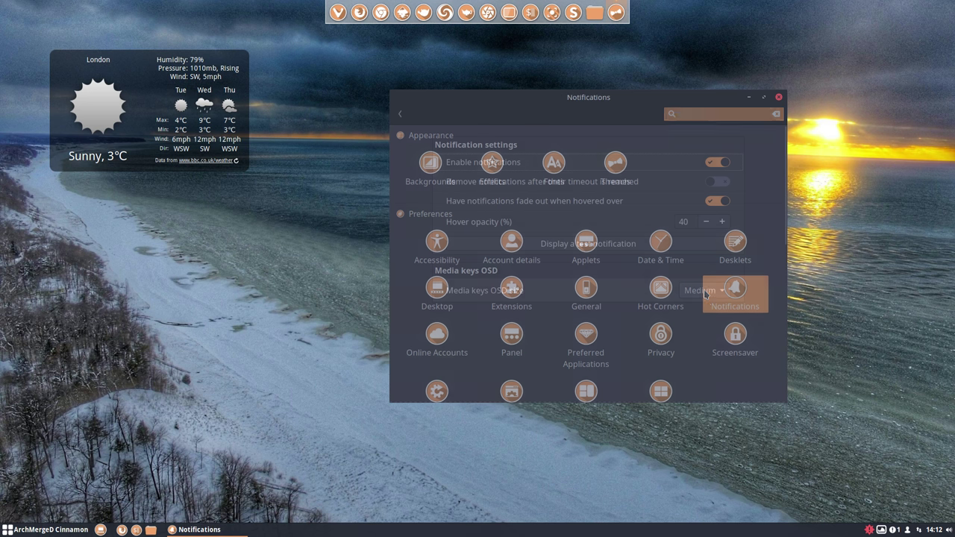
{"action": "left_click", "coordinate": [401, 117]}
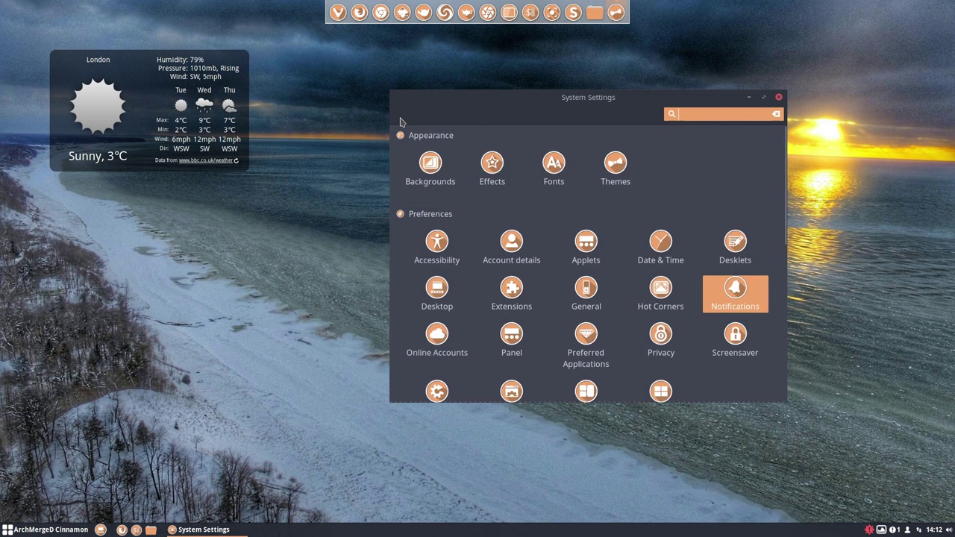
{"action": "left_click", "coordinate": [438, 337]}
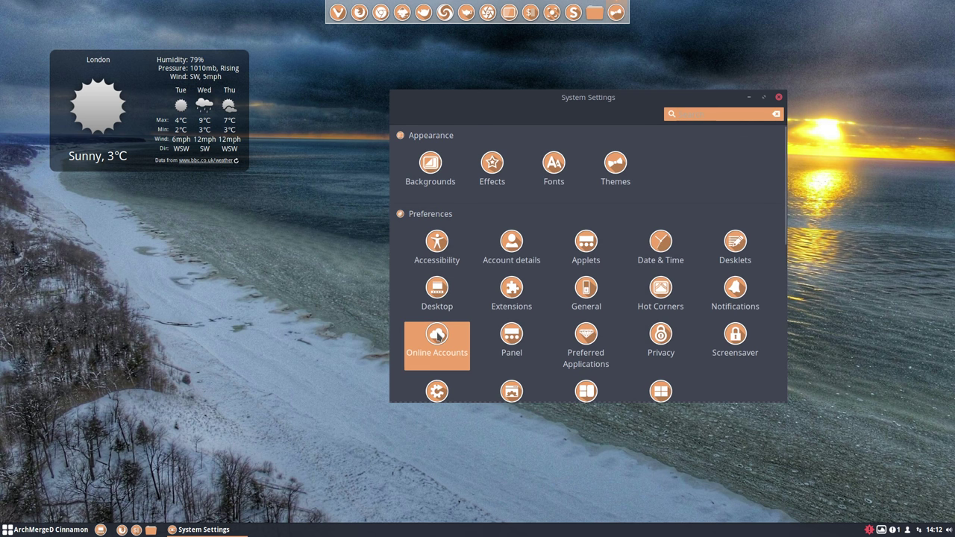
{"action": "scroll", "coordinate": [433, 229], "scroll_direction": "down", "scroll_amount": 3}
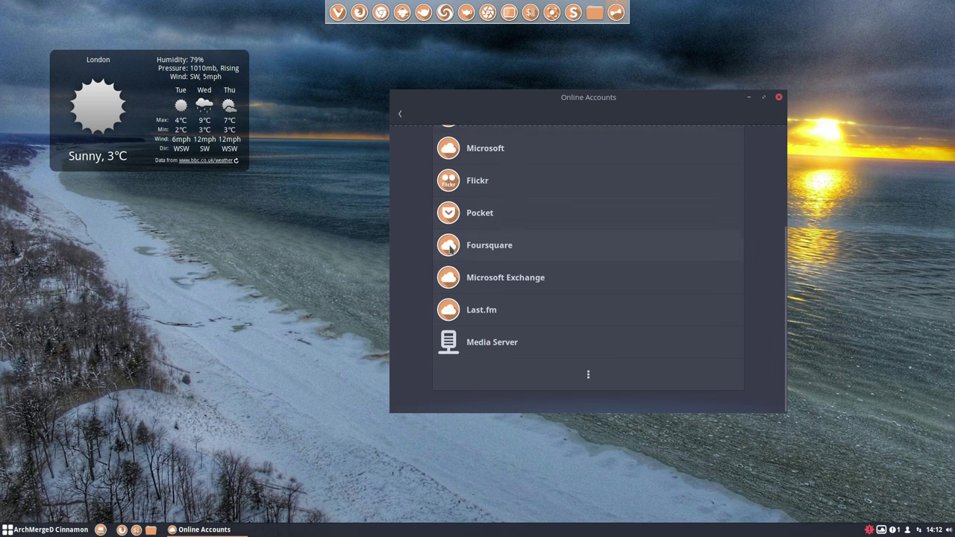
{"action": "scroll", "coordinate": [450, 249], "scroll_direction": "up", "scroll_amount": 3}
{"action": "left_click", "coordinate": [400, 114]}
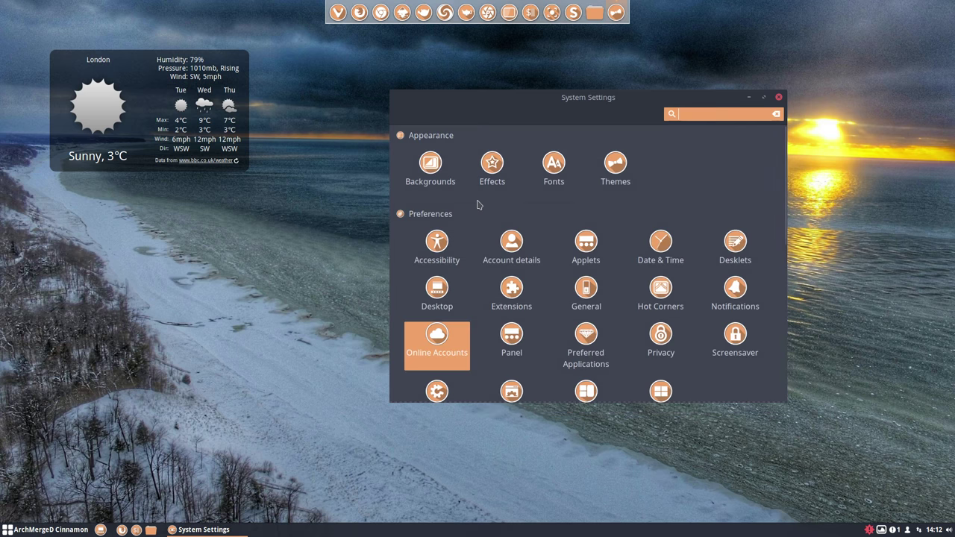
On the Panel settings page, adjust the Panel height slider to make the bottom panel thinner
{"action": "left_click", "coordinate": [511, 340]}
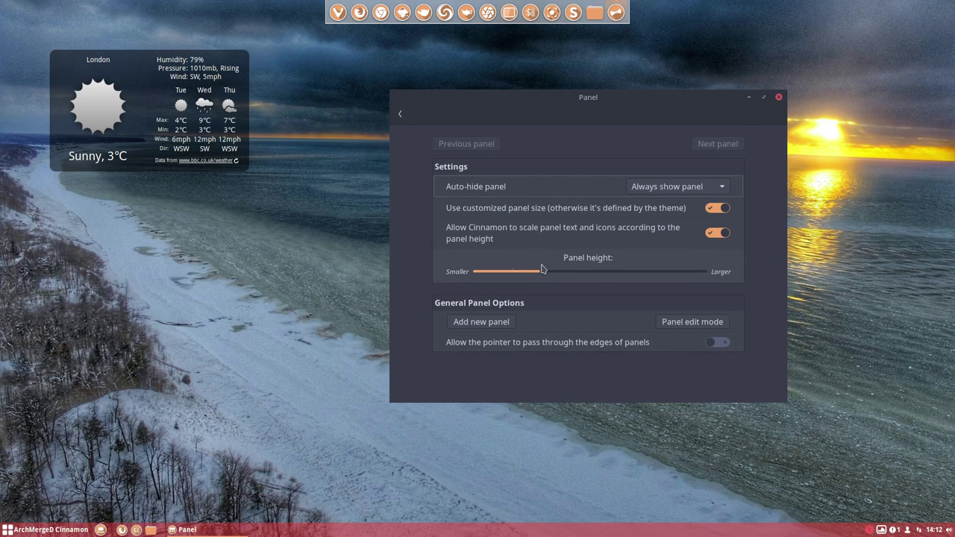
{"action": "mouse_move", "coordinate": [545, 275]}
{"action": "left_mouse_down"}
{"action": "mouse_move", "coordinate": [505, 278]}
{"action": "mouse_move", "coordinate": [561, 277]}
{"action": "mouse_move", "coordinate": [550, 277]}
{"action": "left_mouse_up"}
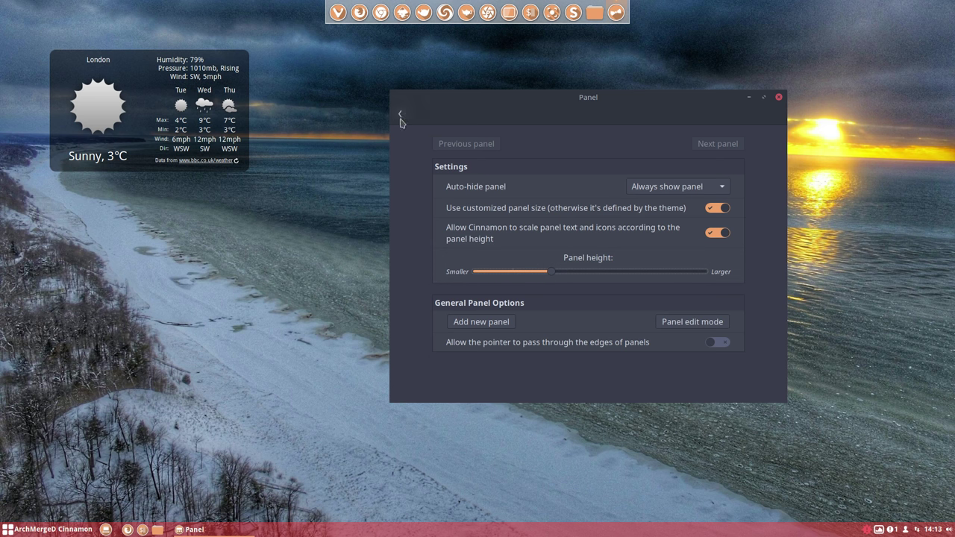
Browse Preferred Applications and the Mail chooser, leaving Vivaldi, Evolution and Termite unchanged
{"action": "left_click", "coordinate": [400, 114]}
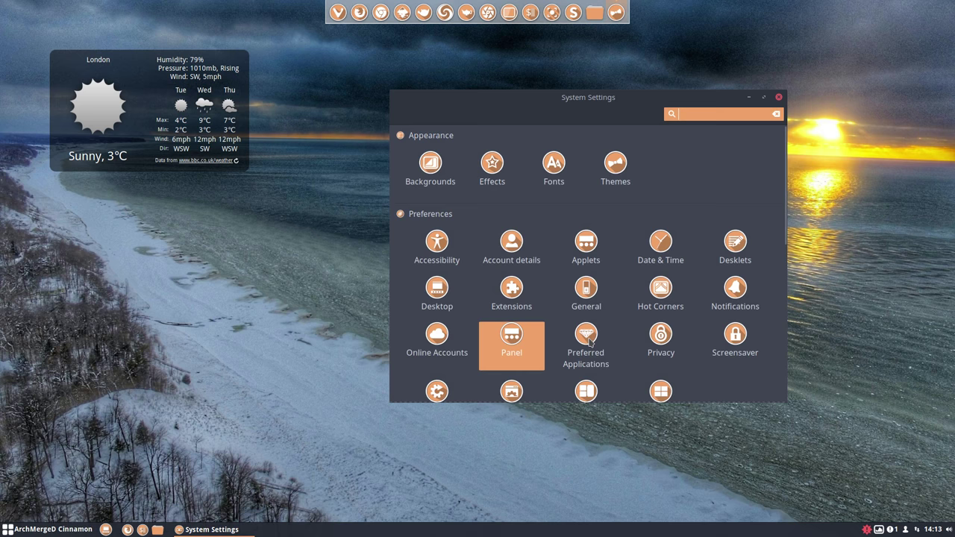
{"action": "left_click", "coordinate": [589, 341]}
{"action": "left_click", "coordinate": [604, 218]}
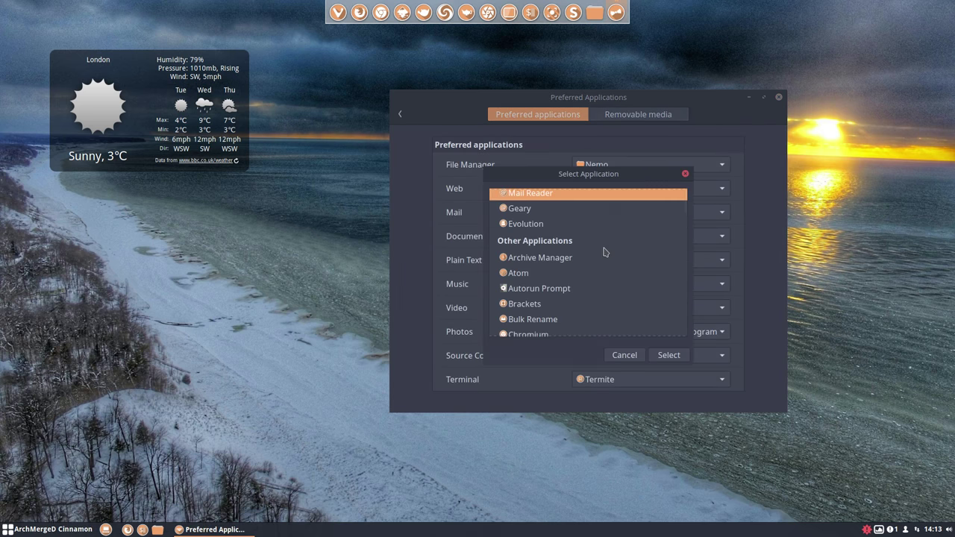
{"action": "scroll", "coordinate": [605, 254], "scroll_direction": "down", "scroll_amount": 10}
{"action": "scroll", "coordinate": [604, 261], "scroll_direction": "up", "scroll_amount": 1}
{"action": "left_click", "coordinate": [627, 357]}
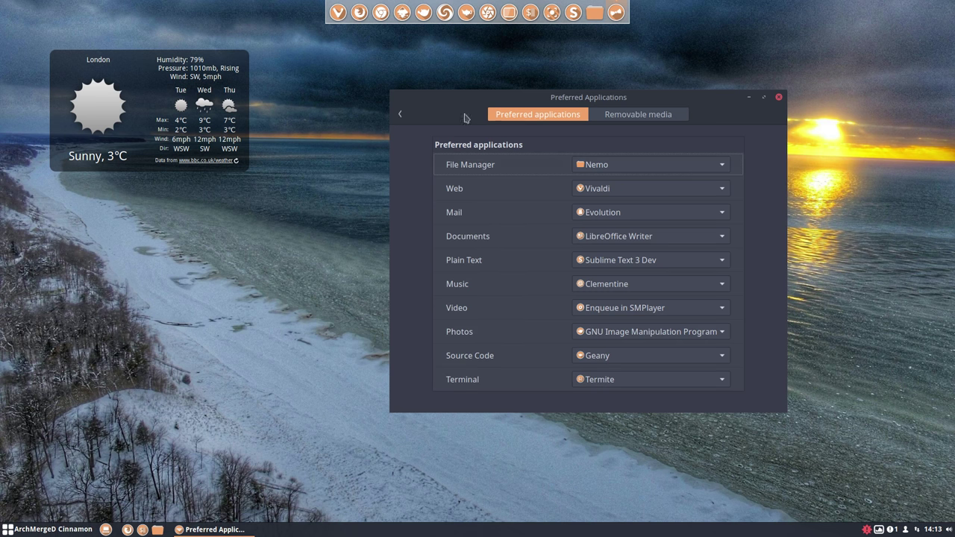
{"action": "left_click", "coordinate": [400, 114]}
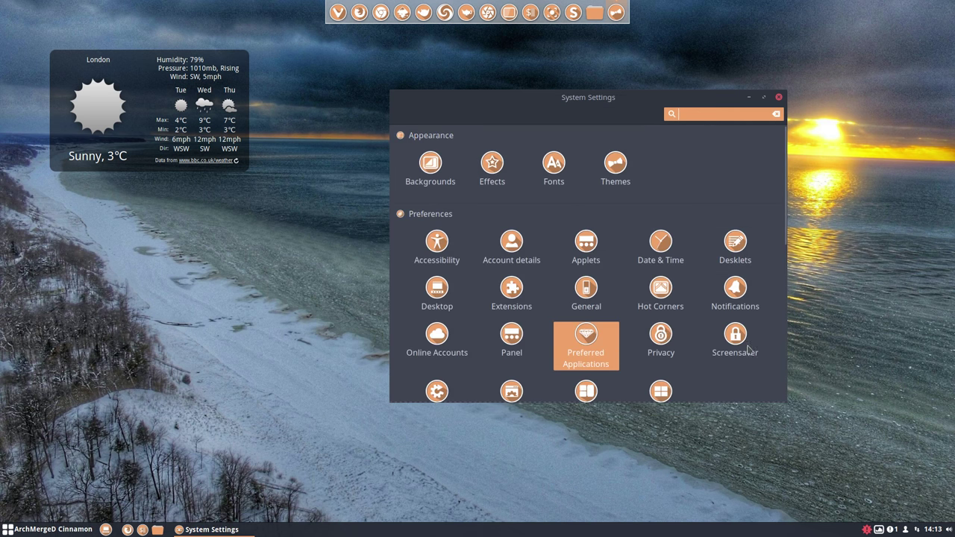
{"action": "scroll", "coordinate": [711, 376], "scroll_direction": "down", "scroll_amount": 2}
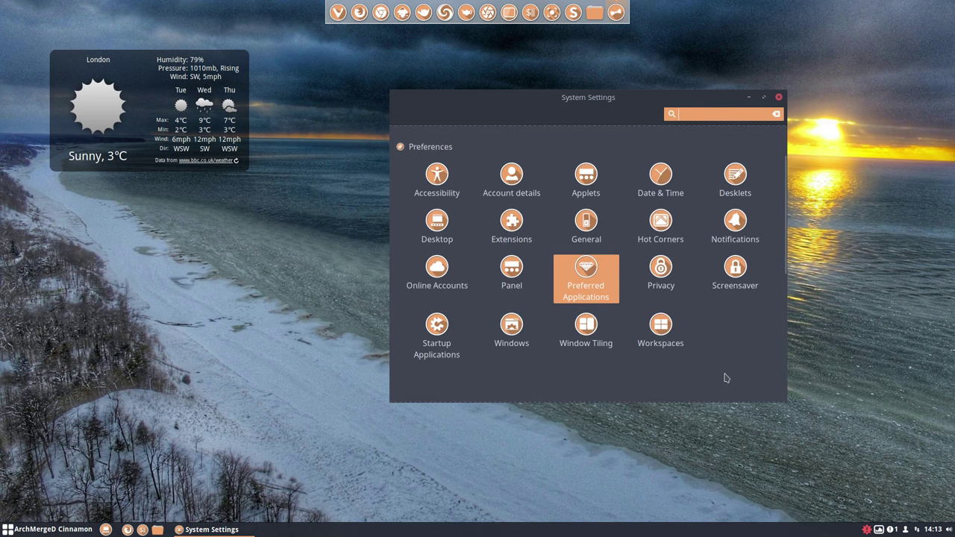
{"action": "scroll", "coordinate": [725, 379], "scroll_direction": "down", "scroll_amount": 2}
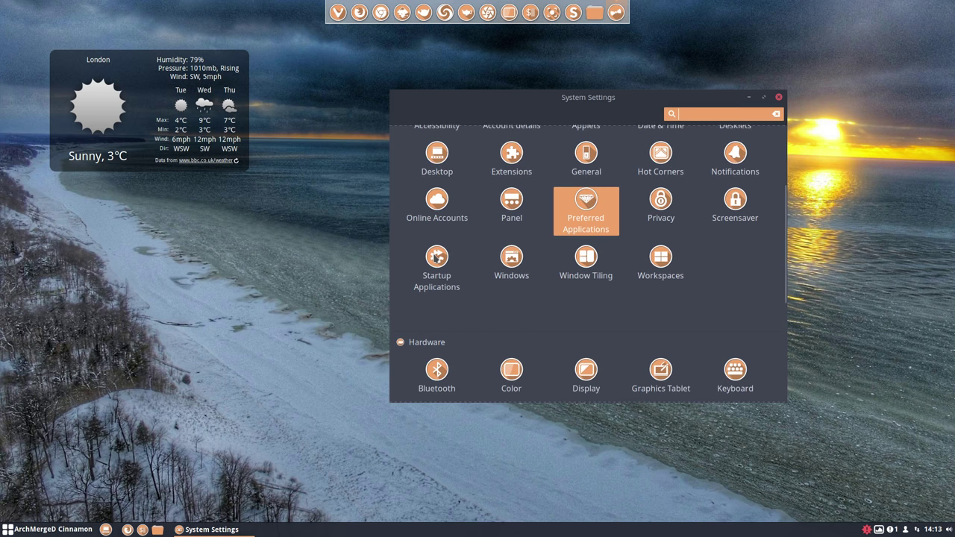
Look over the Startup Applications and Workspaces settings pages
{"action": "left_click", "coordinate": [437, 256]}
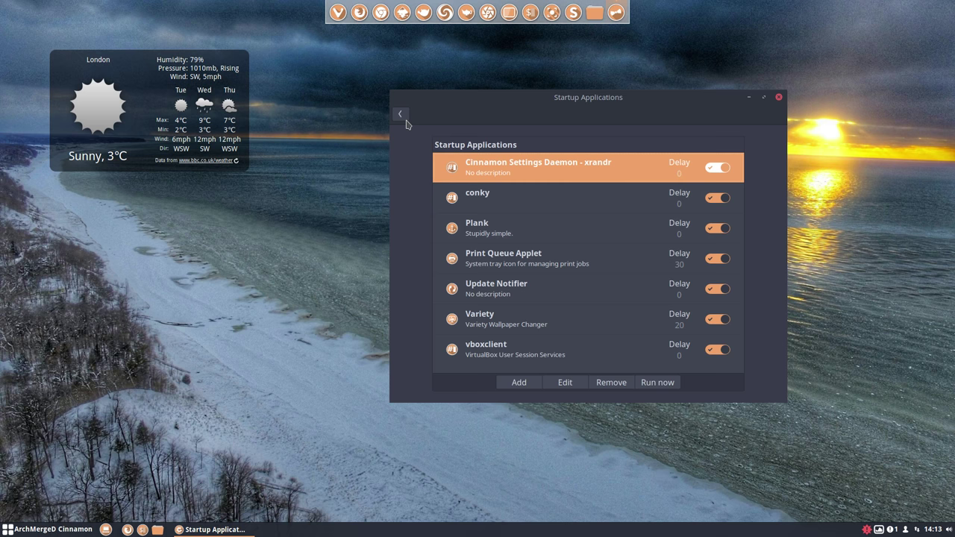
{"action": "left_click", "coordinate": [401, 115]}
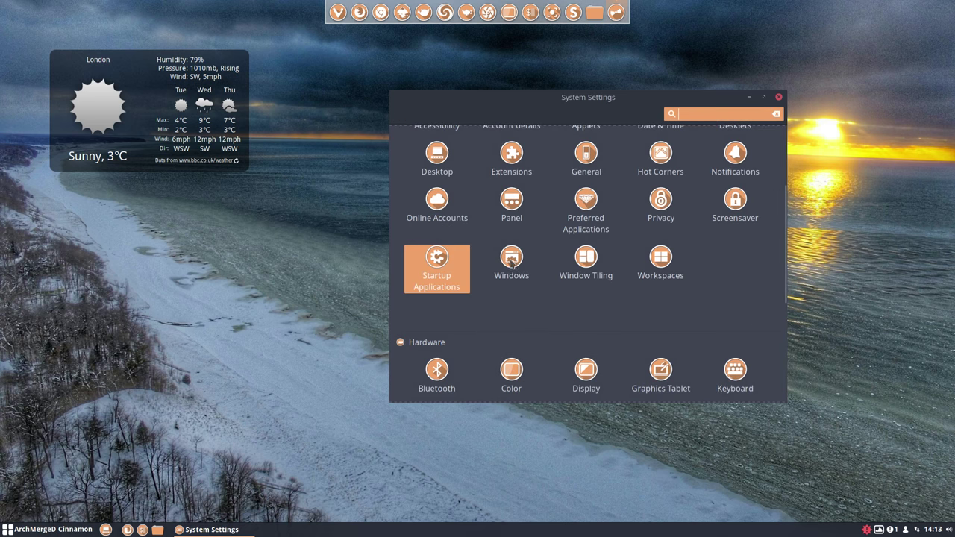
{"action": "left_click", "coordinate": [661, 258]}
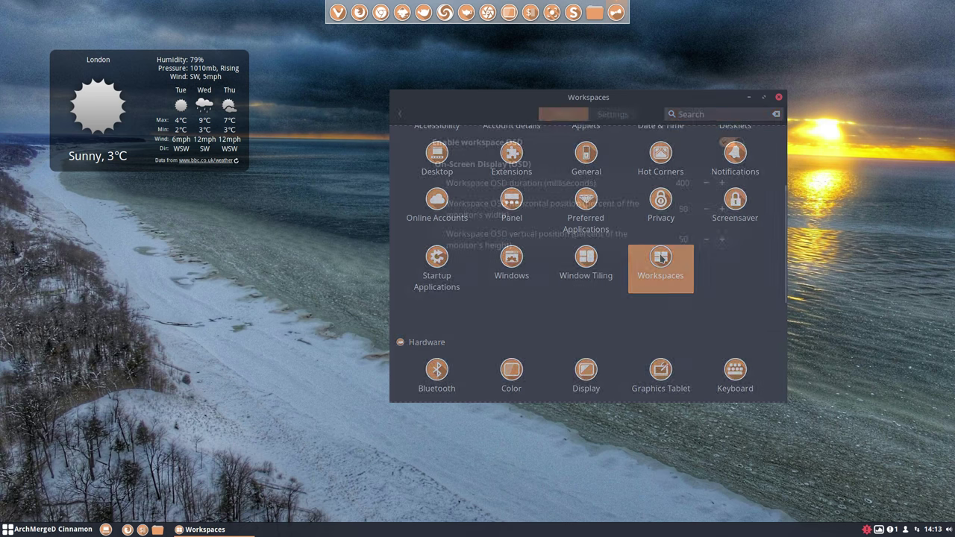
{"action": "left_click", "coordinate": [401, 115]}
In Window Tiling, toggle maximize-at-top-edge off and on, then test snapping a window
{"action": "left_click", "coordinate": [590, 263]}
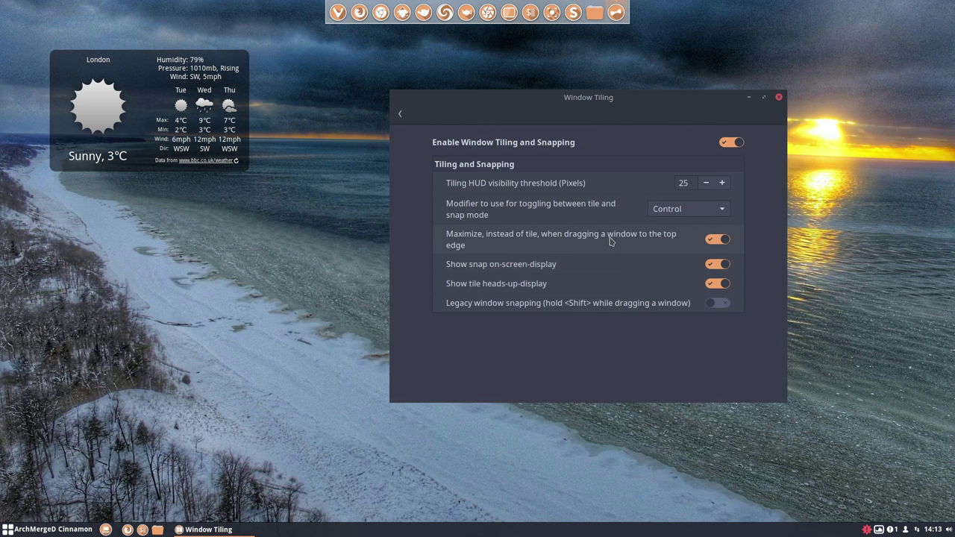
{"action": "left_click", "coordinate": [713, 244]}
{"action": "left_click", "coordinate": [718, 242]}
{"action": "left_click_drag", "start_coordinate": [572, 100], "coordinate": [553, 15]}
{"action": "left_click_drag", "start_coordinate": [674, 17], "coordinate": [682, 145]}
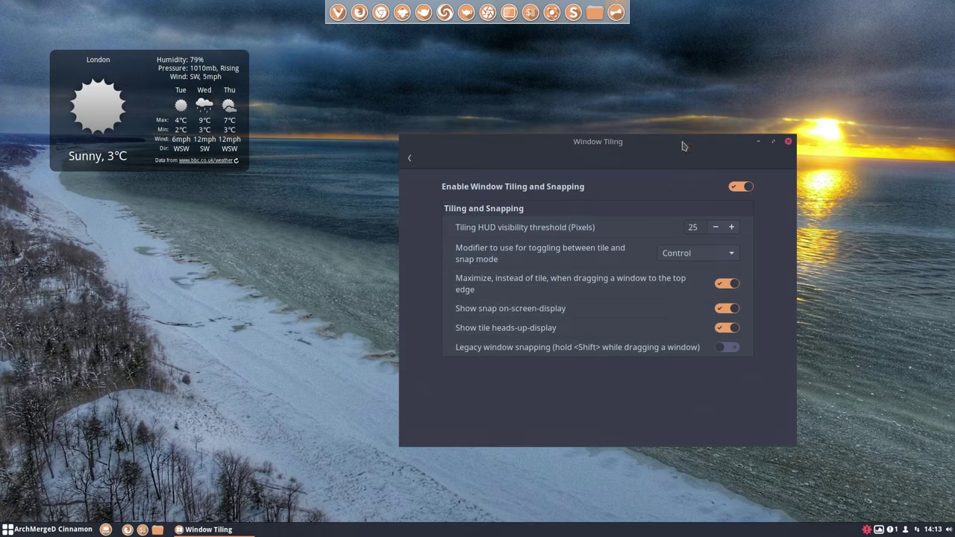
{"action": "left_click", "coordinate": [409, 157]}
{"action": "scroll", "coordinate": [521, 358], "scroll_direction": "down", "scroll_amount": 2}
{"action": "scroll", "coordinate": [515, 363], "scroll_direction": "down", "scroll_amount": 2}
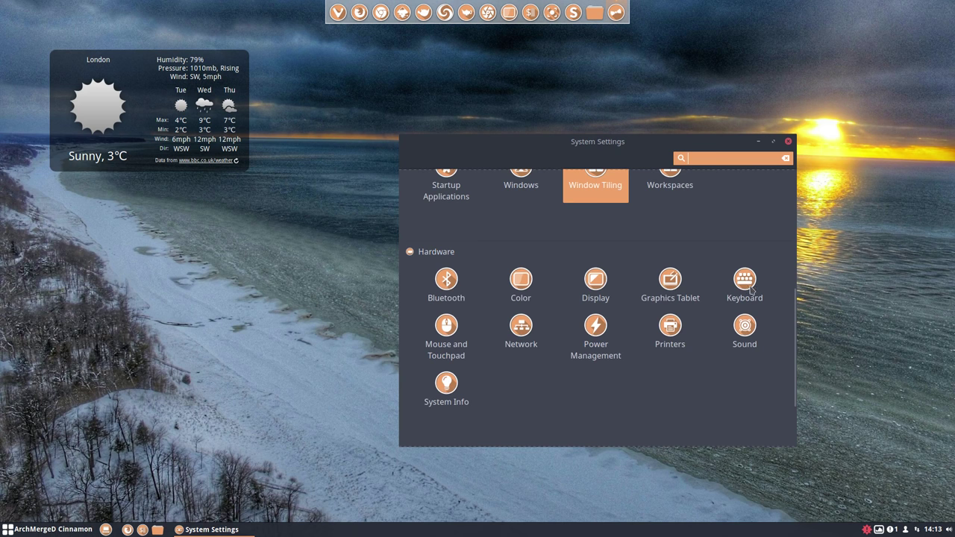
View the Custom Shortcuts list under Keyboard shortcuts
{"action": "left_click", "coordinate": [746, 284]}
{"action": "left_click", "coordinate": [636, 160]}
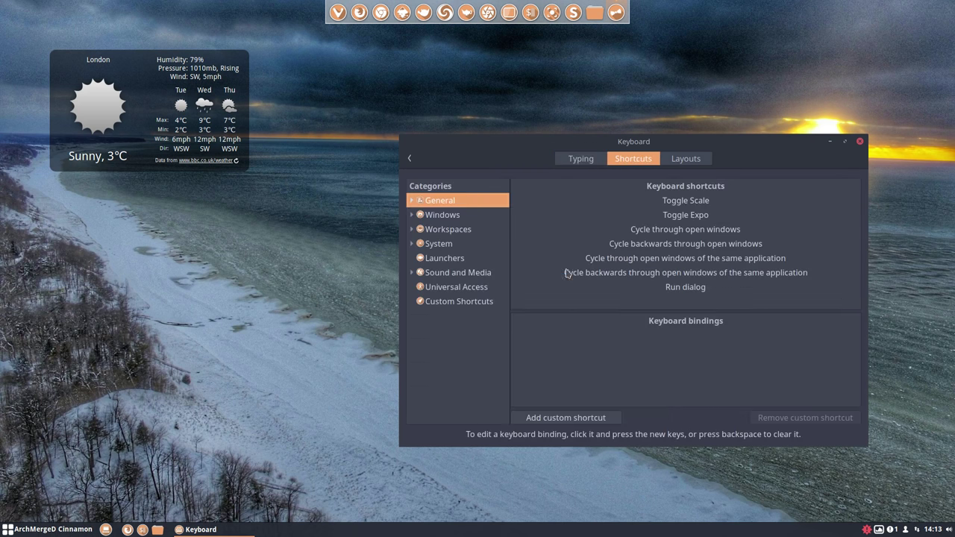
{"action": "left_click", "coordinate": [478, 303]}
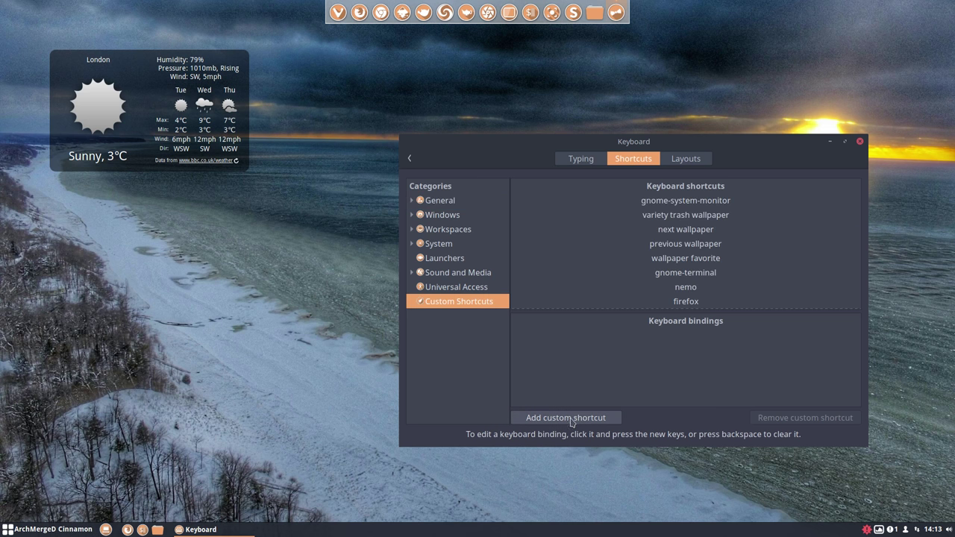
{"action": "left_click", "coordinate": [410, 160]}
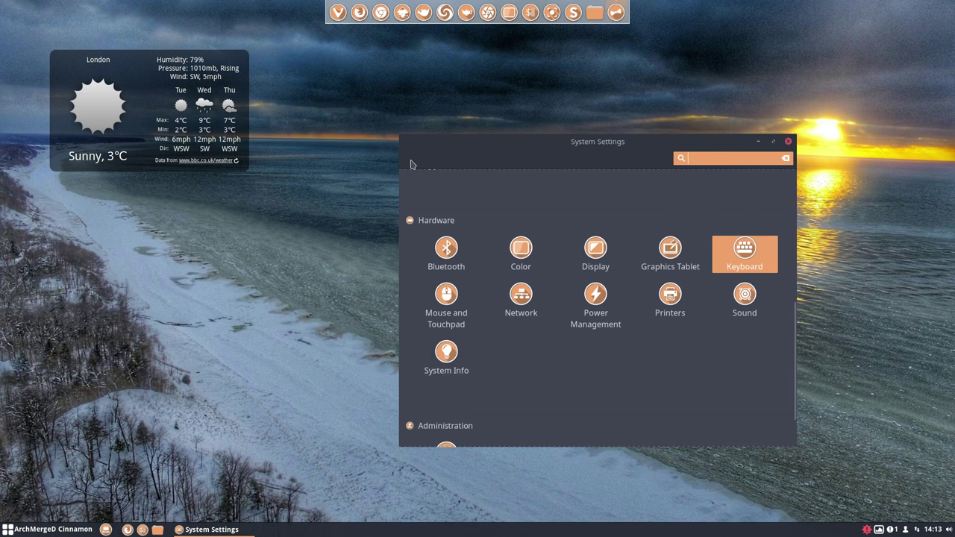
{"action": "scroll", "coordinate": [565, 369], "scroll_direction": "down", "scroll_amount": 2}
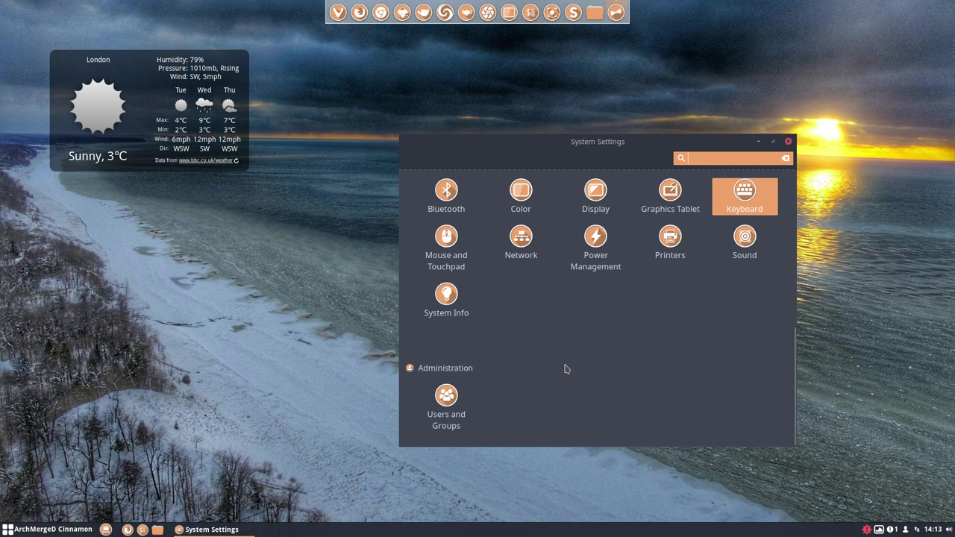
Close System Settings and launch Plank from the application menu
{"action": "left_click", "coordinate": [788, 141]}
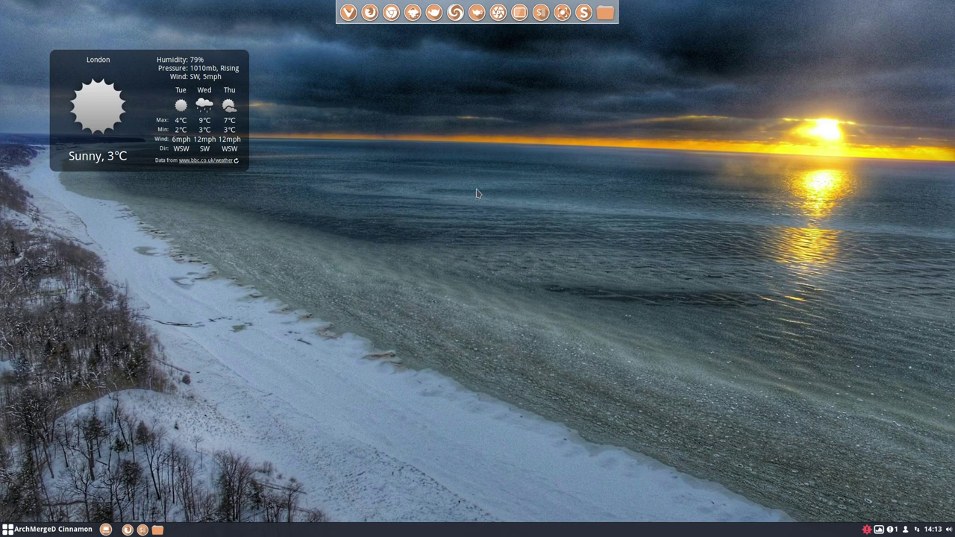
{"action": "left_click", "coordinate": [44, 530]}
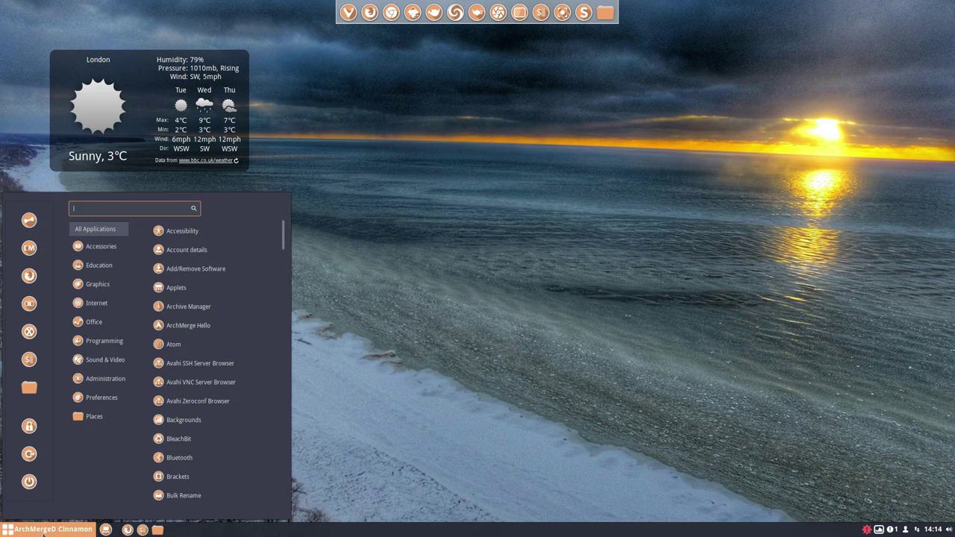
{"action": "type", "text": "plank"}
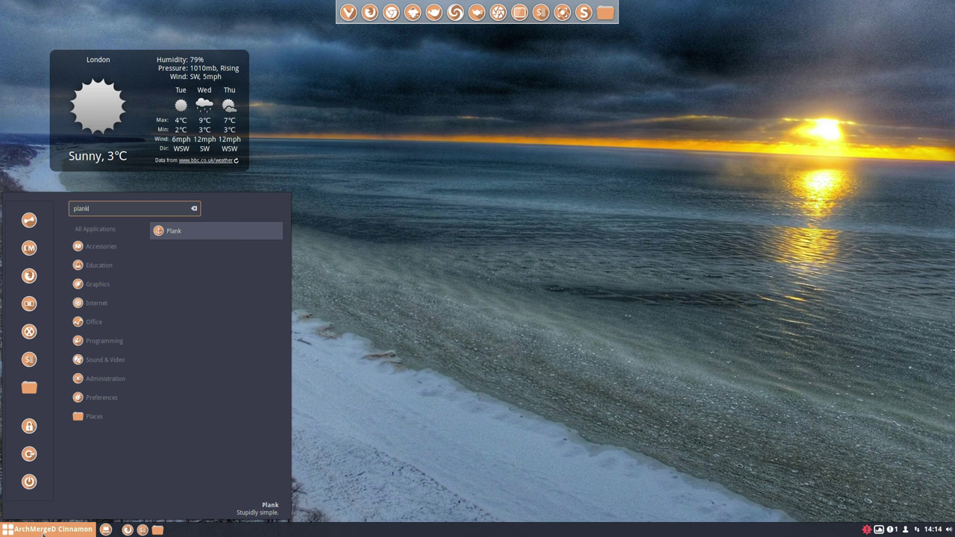
{"action": "key", "text": "Return"}
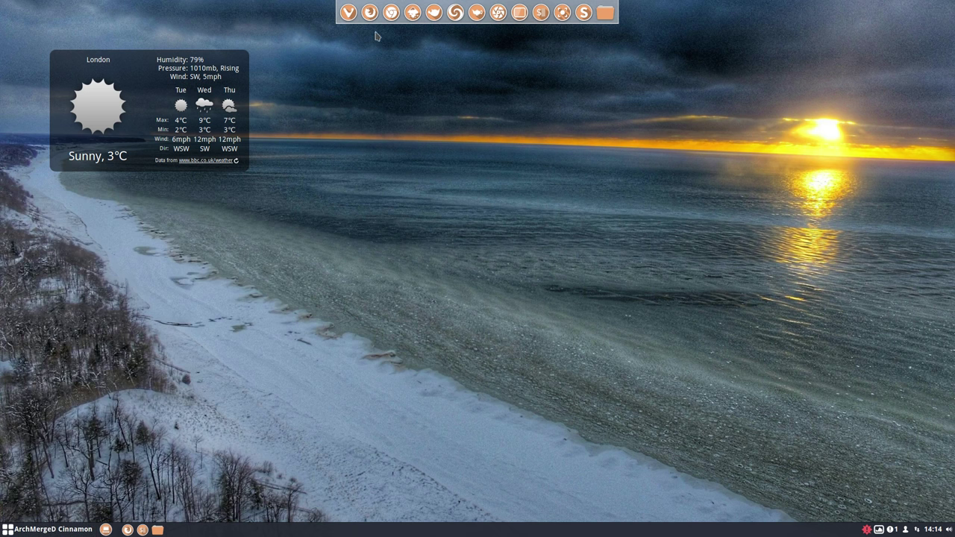
Switch the Plank dock theme to Translucent-Panel and close its preferences
{"action": "right_click", "coordinate": [379, 17], "text": "ctrl"}
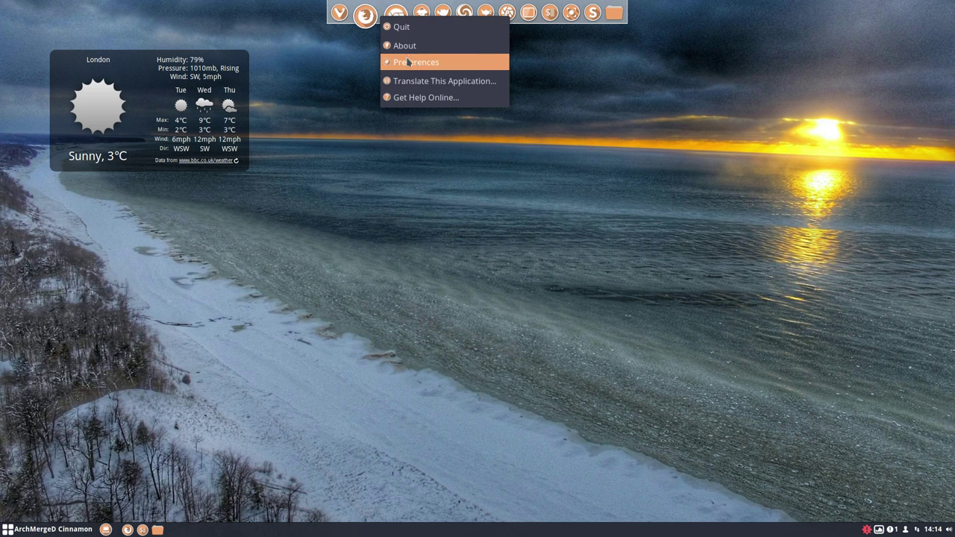
{"action": "left_click", "coordinate": [431, 64]}
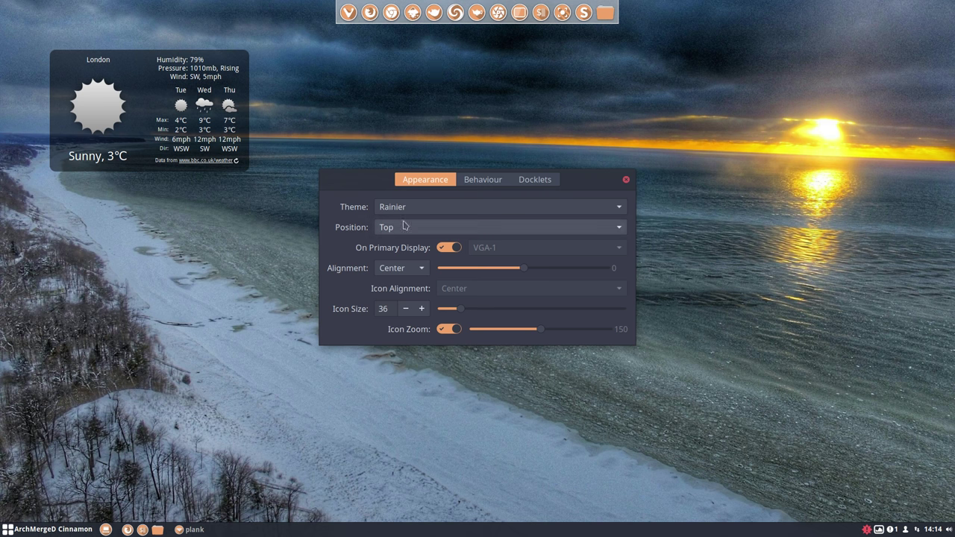
{"action": "left_click", "coordinate": [416, 212]}
{"action": "left_click", "coordinate": [419, 198]}
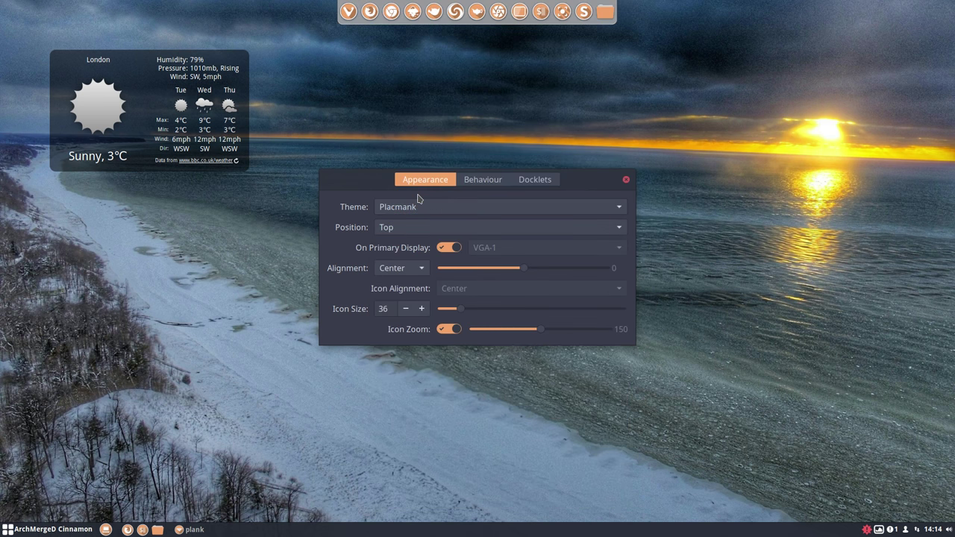
{"action": "key", "text": "Down"}
{"action": "key", "text": "Down"}
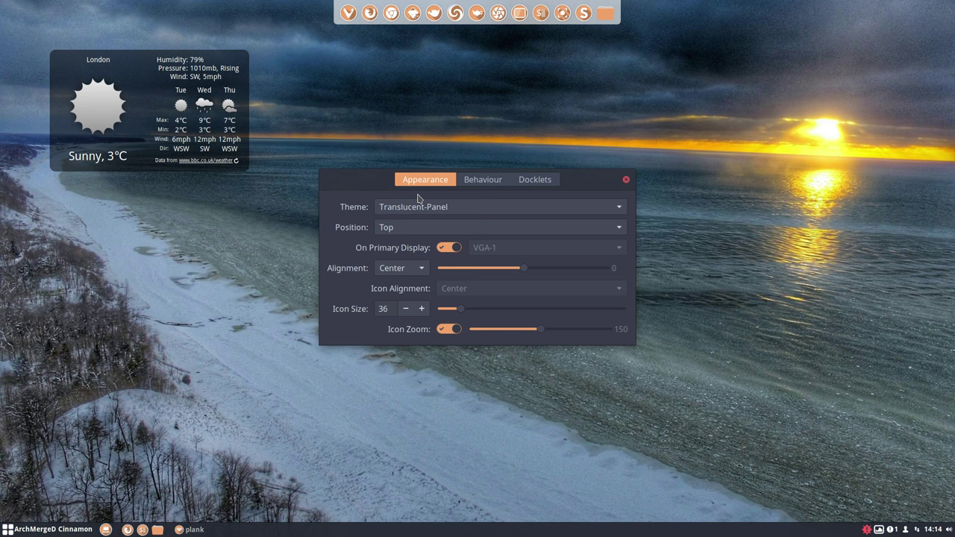
{"action": "left_click", "coordinate": [627, 182]}
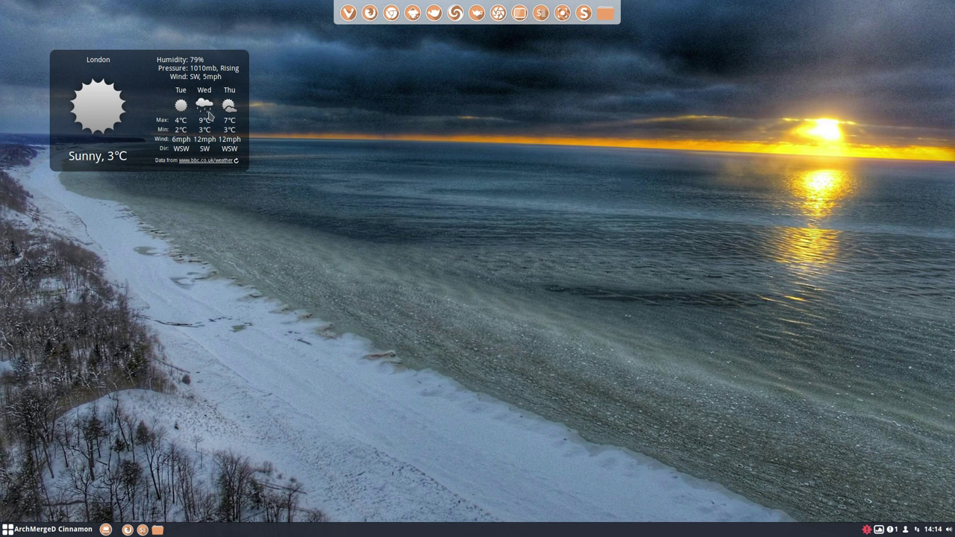
Move the weather desklet to the top-left corner and run the conkyzen.sh script
{"action": "mouse_move", "coordinate": [163, 95]}
{"action": "left_mouse_down"}
{"action": "mouse_move", "coordinate": [236, 136]}
{"action": "mouse_move", "coordinate": [757, 113]}
{"action": "mouse_move", "coordinate": [882, 77]}
{"action": "mouse_move", "coordinate": [231, 98]}
{"action": "mouse_move", "coordinate": [144, 59]}
{"action": "left_mouse_up"}
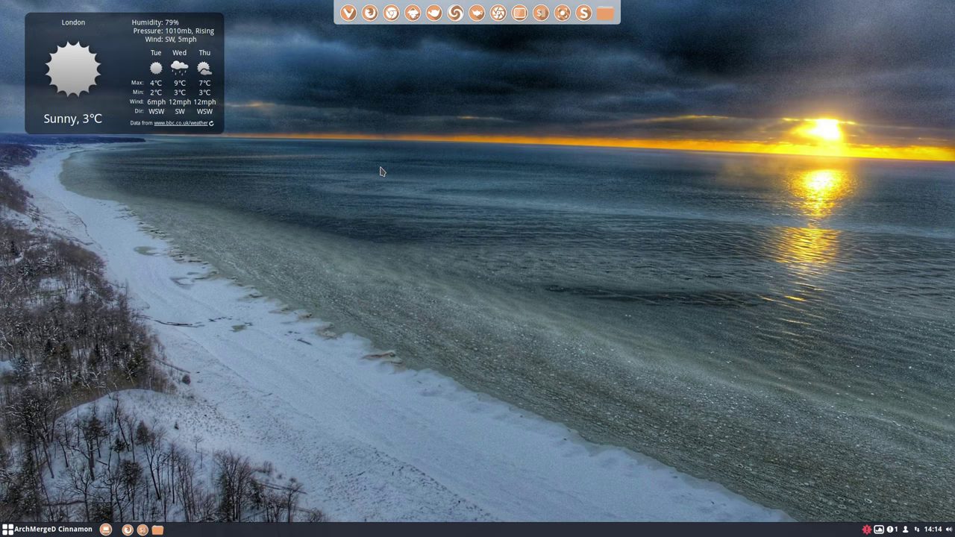
{"action": "right_click", "coordinate": [169, 252]}
{"action": "mouse_move", "coordinate": [195, 293]}
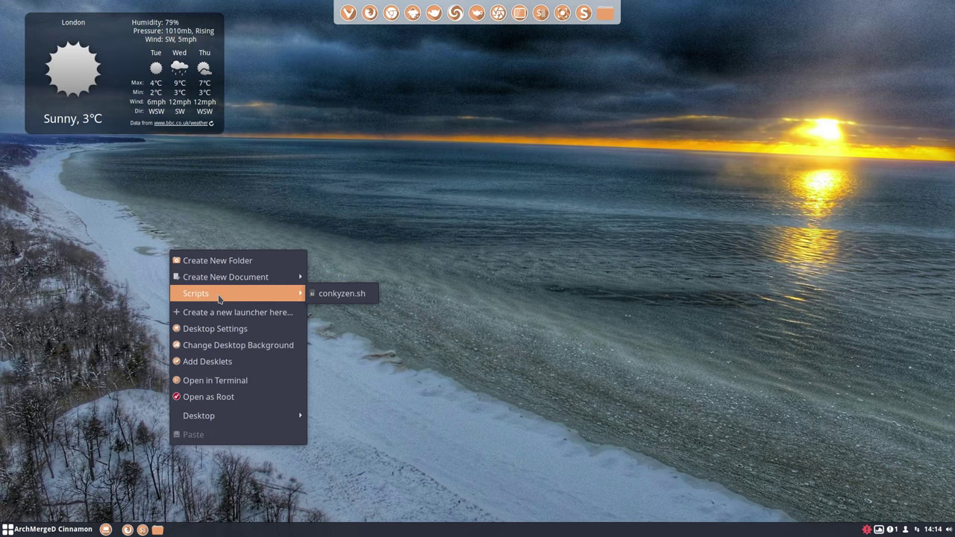
{"action": "left_click", "coordinate": [325, 299]}
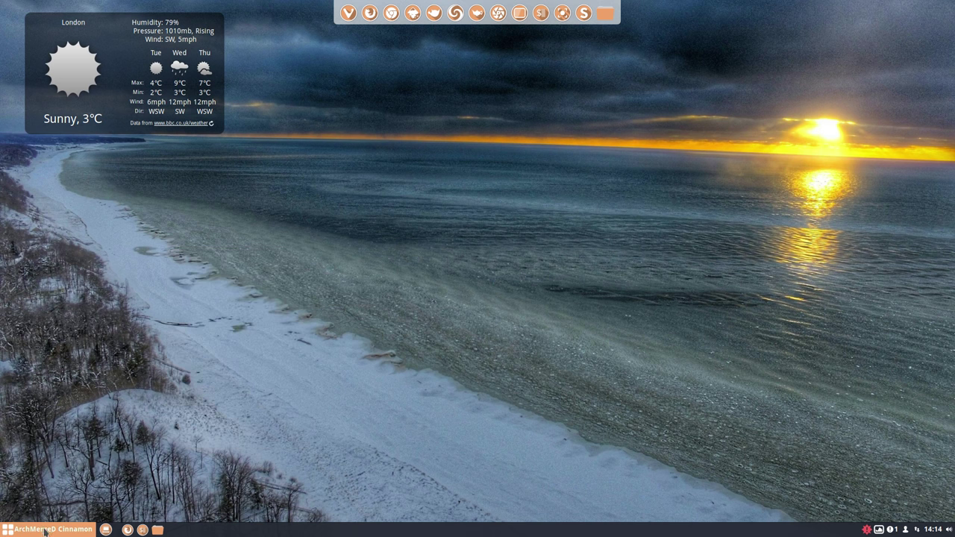
Launch the NP-Grey-Clock-LUA conky from Conky Manager, sorted by Conky Name
{"action": "left_click", "coordinate": [45, 532]}
{"action": "type", "text": "con"}
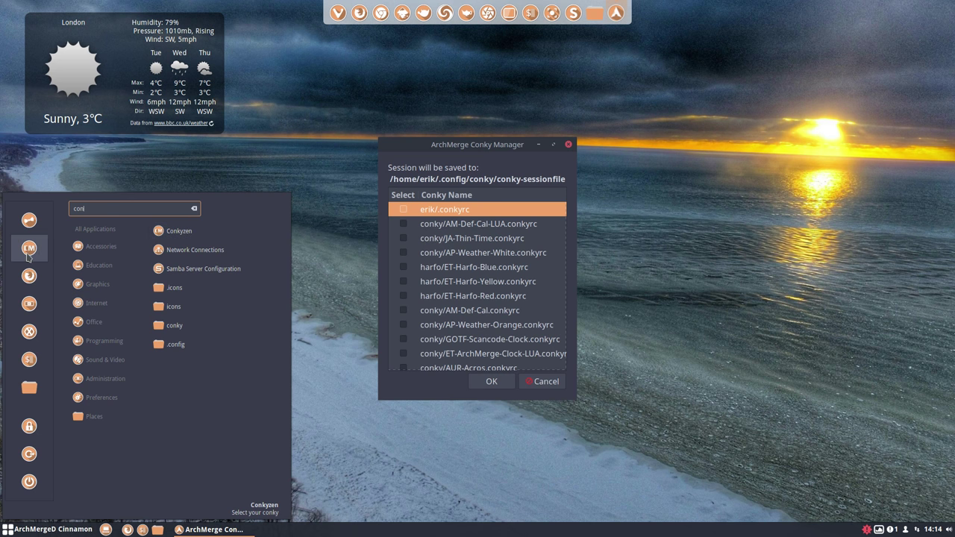
{"action": "left_click", "coordinate": [463, 208]}
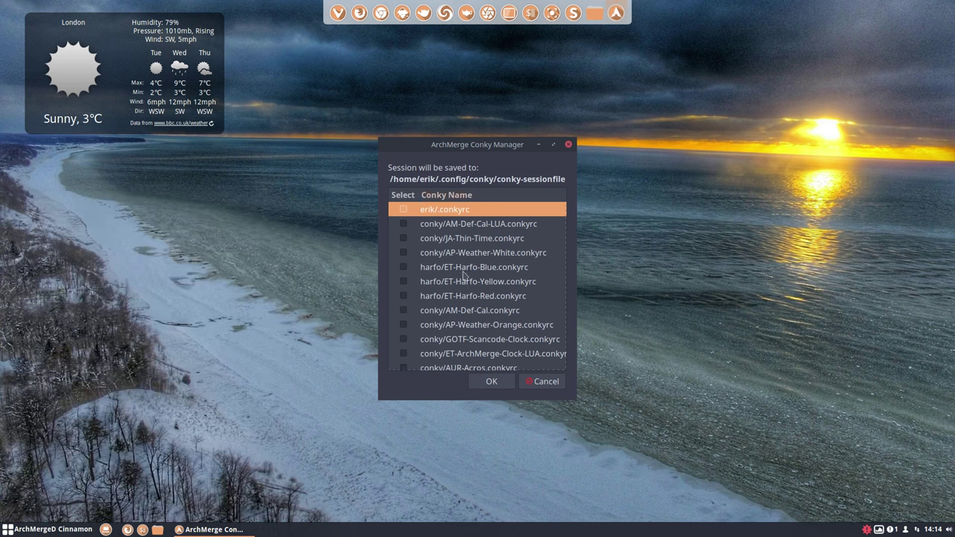
{"action": "left_click", "coordinate": [438, 195]}
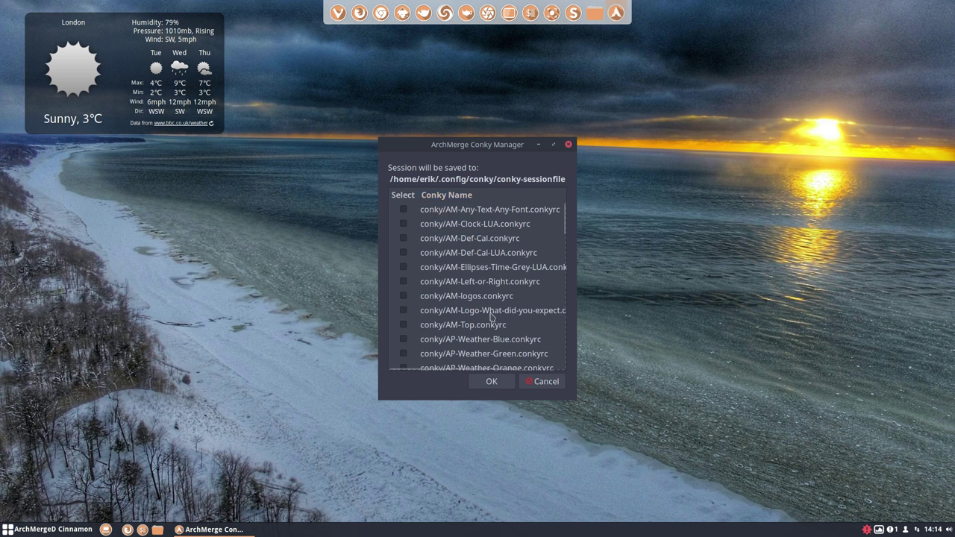
{"action": "scroll", "coordinate": [491, 317], "scroll_direction": "down", "scroll_amount": 3}
{"action": "scroll", "coordinate": [491, 318], "scroll_direction": "down", "scroll_amount": 2}
{"action": "scroll", "coordinate": [491, 317], "scroll_direction": "down", "scroll_amount": 2}
{"action": "scroll", "coordinate": [491, 317], "scroll_direction": "down", "scroll_amount": 2}
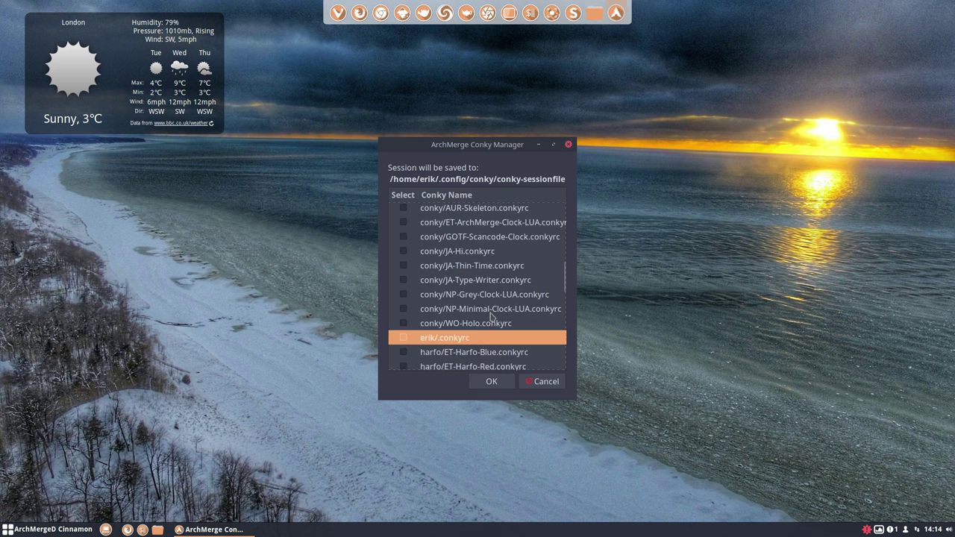
{"action": "left_click", "coordinate": [404, 294]}
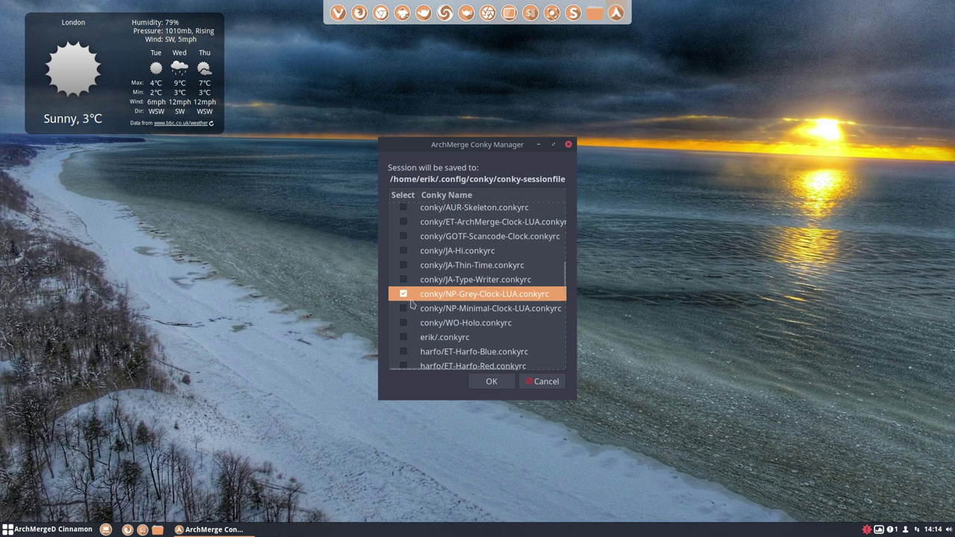
{"action": "left_click", "coordinate": [490, 382]}
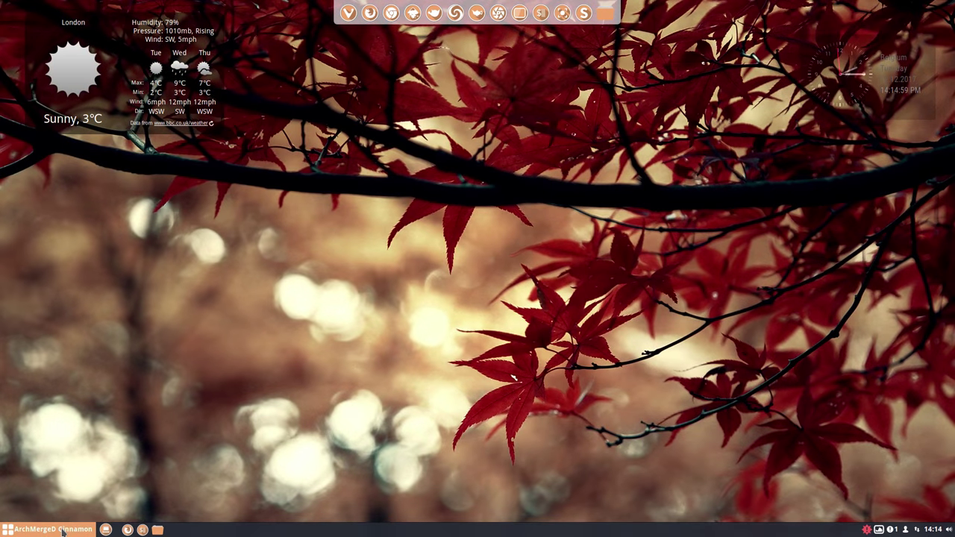
Open and close the ArchMergeD Cinnamon menu, then reopen it over the robot wallpaper
{"action": "left_click", "coordinate": [62, 531]}
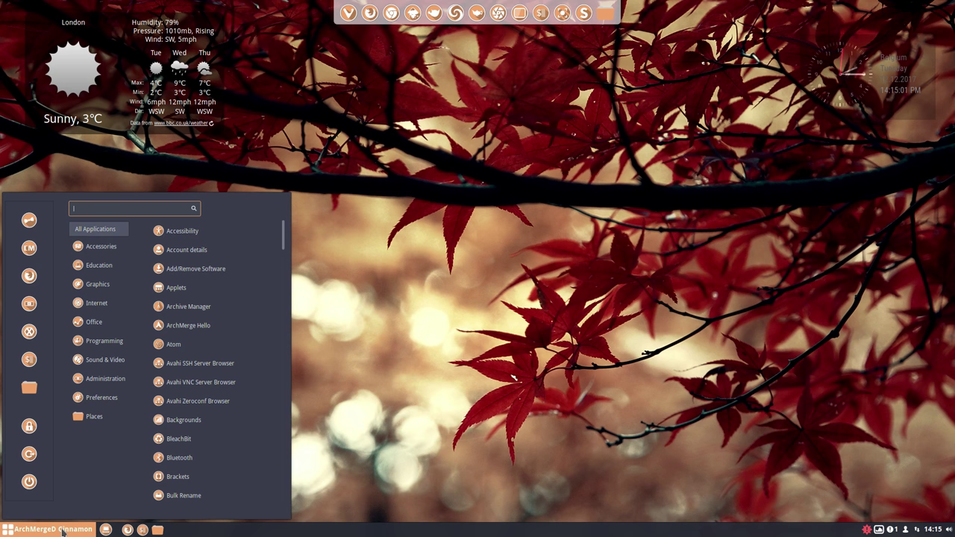
{"action": "left_click", "coordinate": [564, 319]}
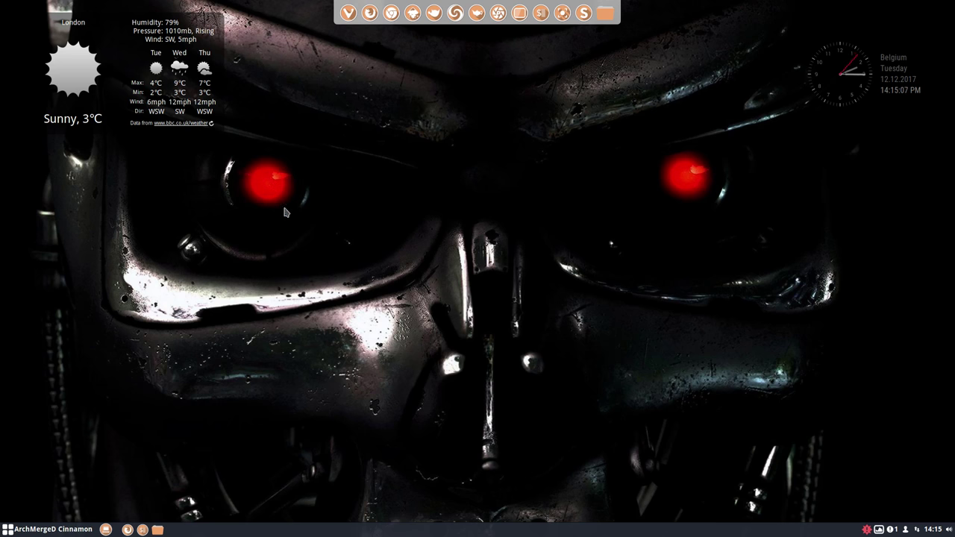
{"action": "left_click", "coordinate": [35, 533]}
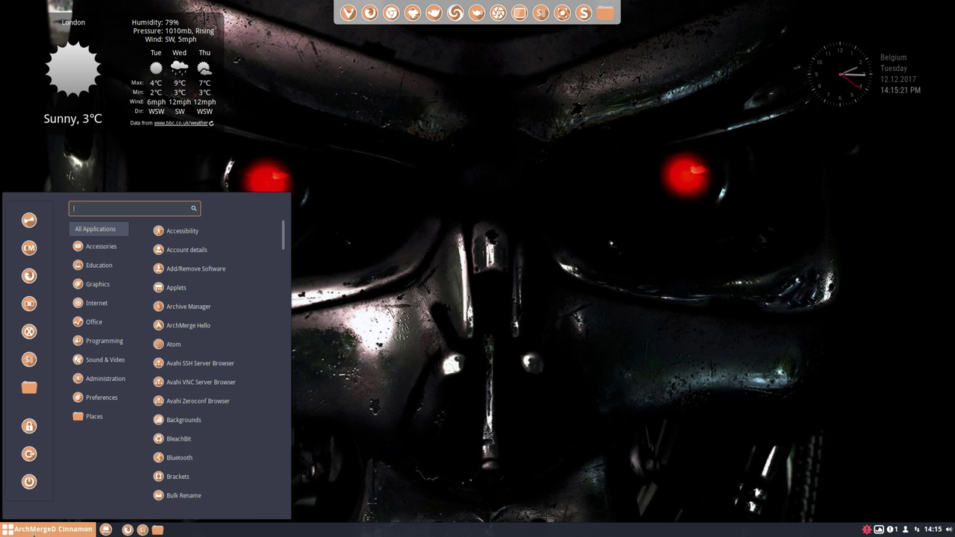
Launch System Settings and open the Menu applet's configuration
{"action": "left_click", "coordinate": [29, 303]}
{"action": "scroll", "coordinate": [480, 236], "scroll_direction": "down", "scroll_amount": 2}
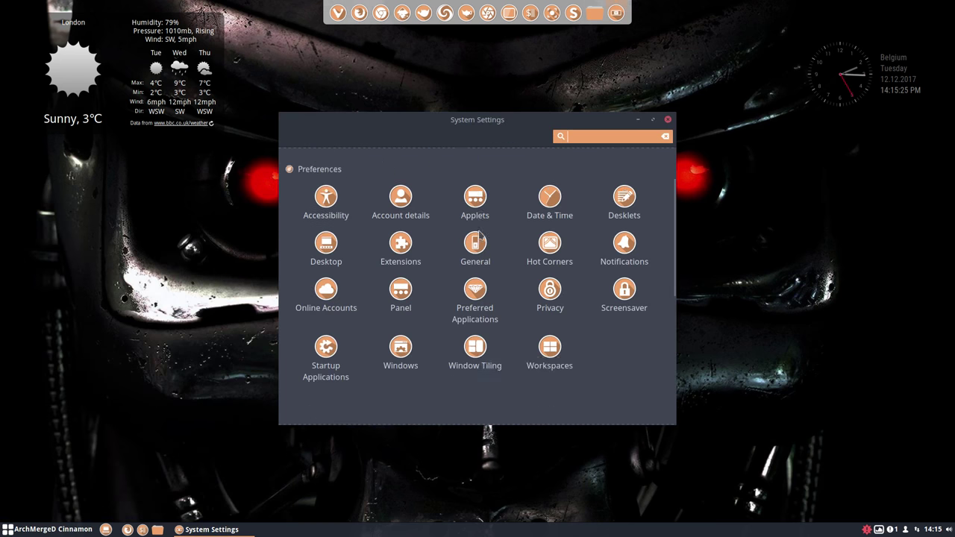
{"action": "scroll", "coordinate": [480, 236], "scroll_direction": "down", "scroll_amount": 3}
{"action": "scroll", "coordinate": [480, 236], "scroll_direction": "down", "scroll_amount": 1}
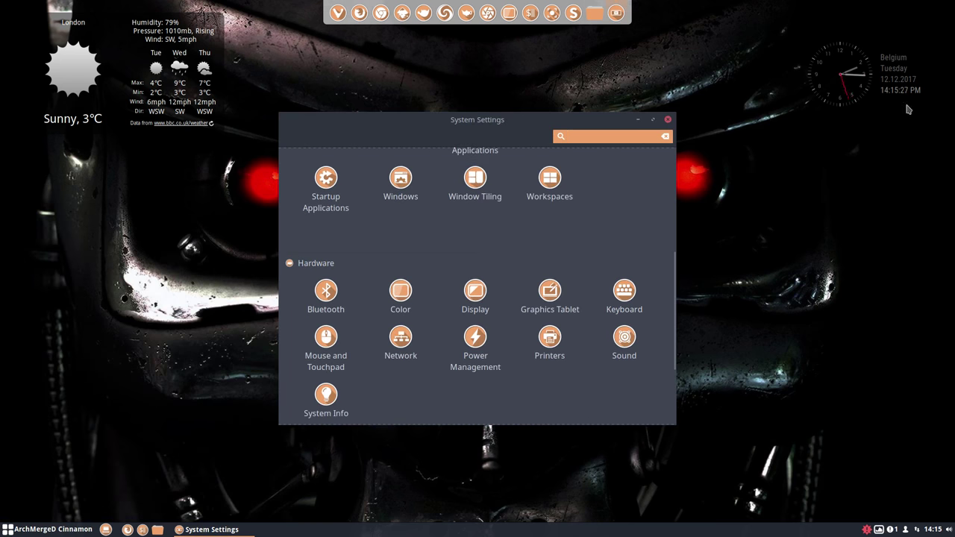
{"action": "right_click", "coordinate": [91, 528]}
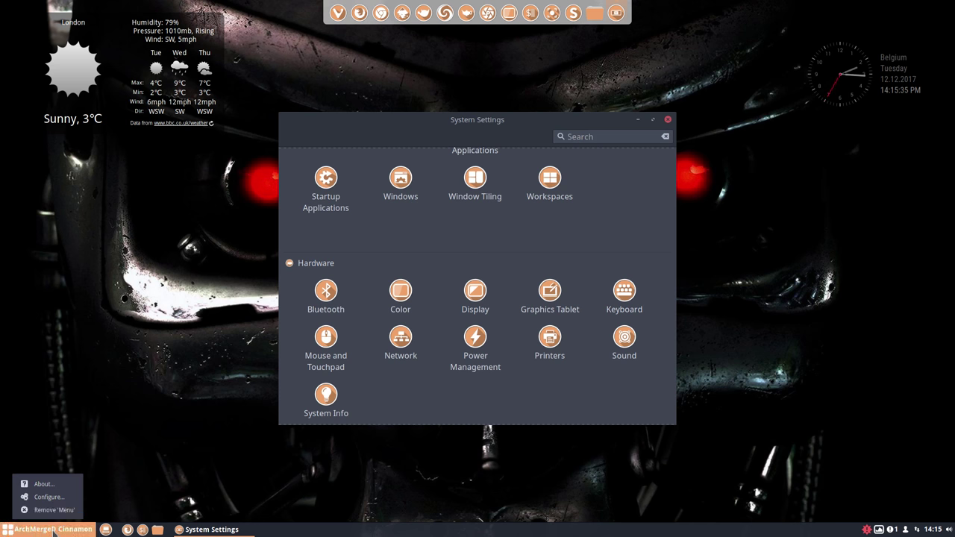
{"action": "left_click", "coordinate": [48, 497]}
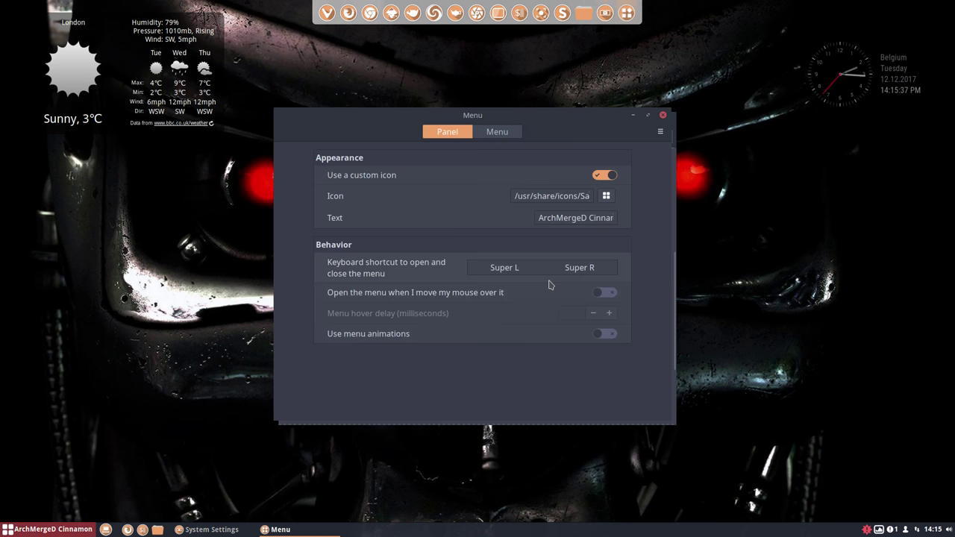
Inspect the abstract-5-white.svg icon path, 'ArchMergeD Cinnamon' label and Menu tab, then close
{"action": "left_click", "coordinate": [543, 196]}
{"action": "left_click_drag", "start_coordinate": [568, 196], "coordinate": [600, 195]}
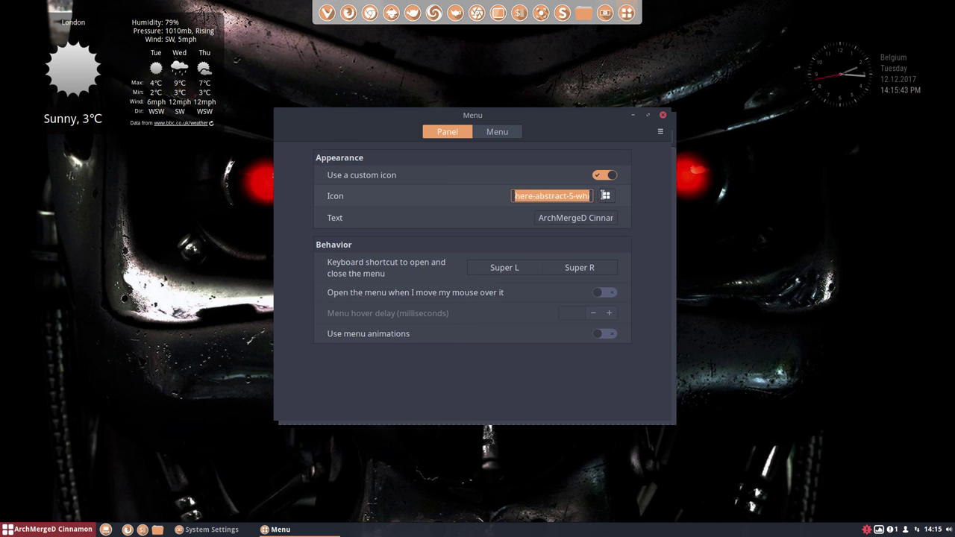
{"action": "left_click_drag", "start_coordinate": [599, 195], "coordinate": [603, 196]}
{"action": "left_click", "coordinate": [562, 218]}
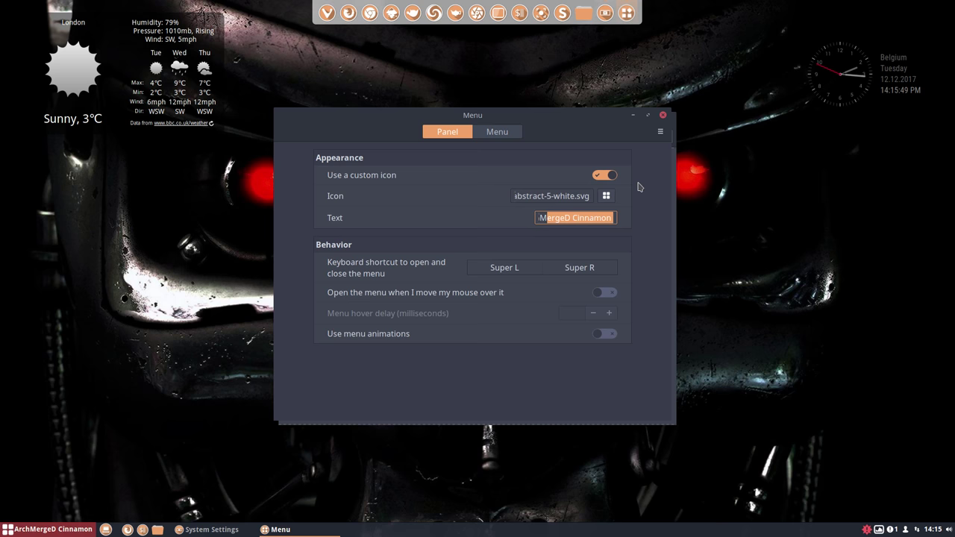
{"action": "left_click", "coordinate": [507, 133]}
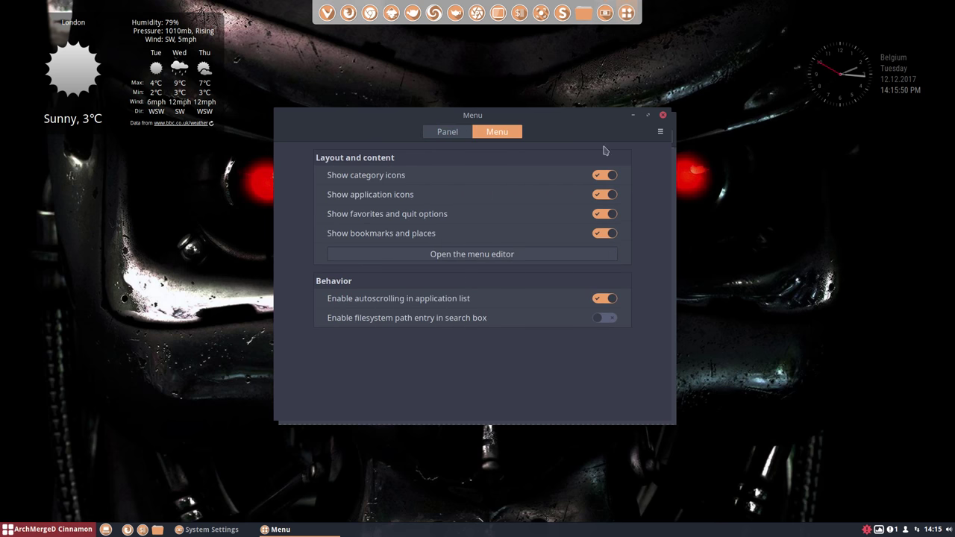
{"action": "left_click", "coordinate": [663, 115]}
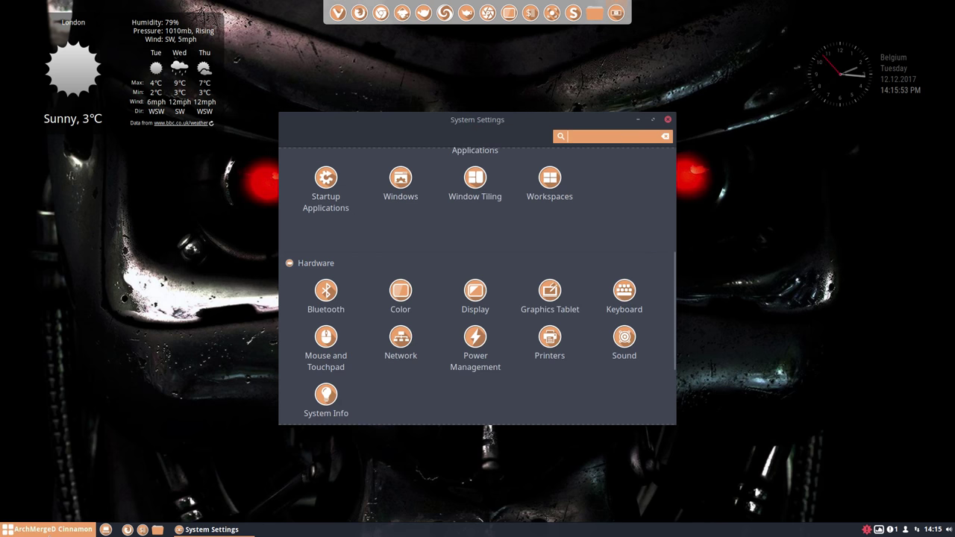
Open and dismiss the application menu, then close the System Settings window
{"action": "left_click", "coordinate": [57, 530]}
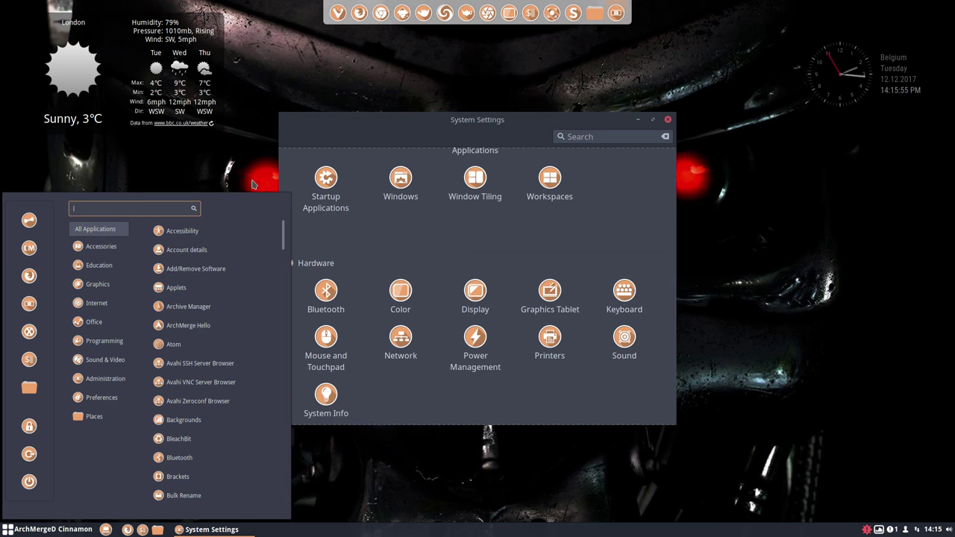
{"action": "left_click", "coordinate": [681, 98]}
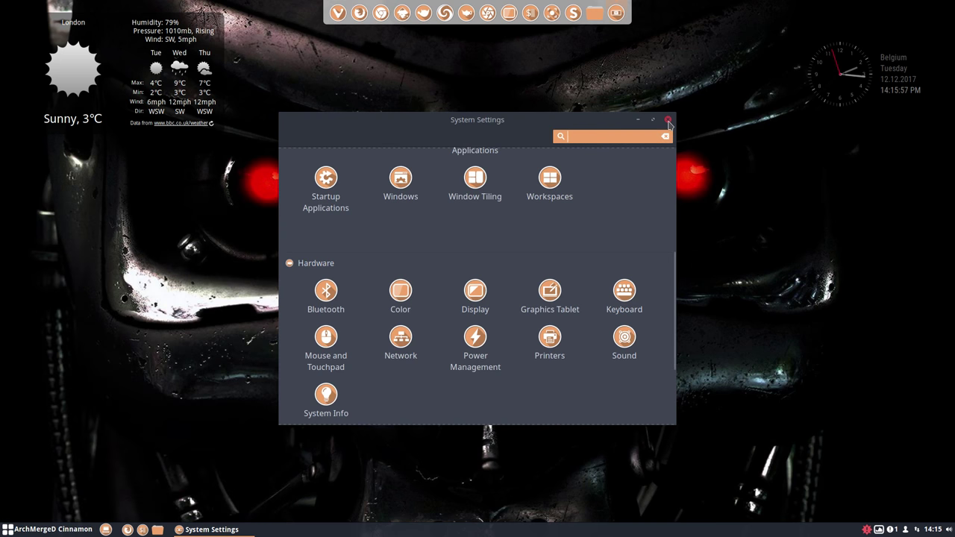
{"action": "left_click", "coordinate": [668, 120]}
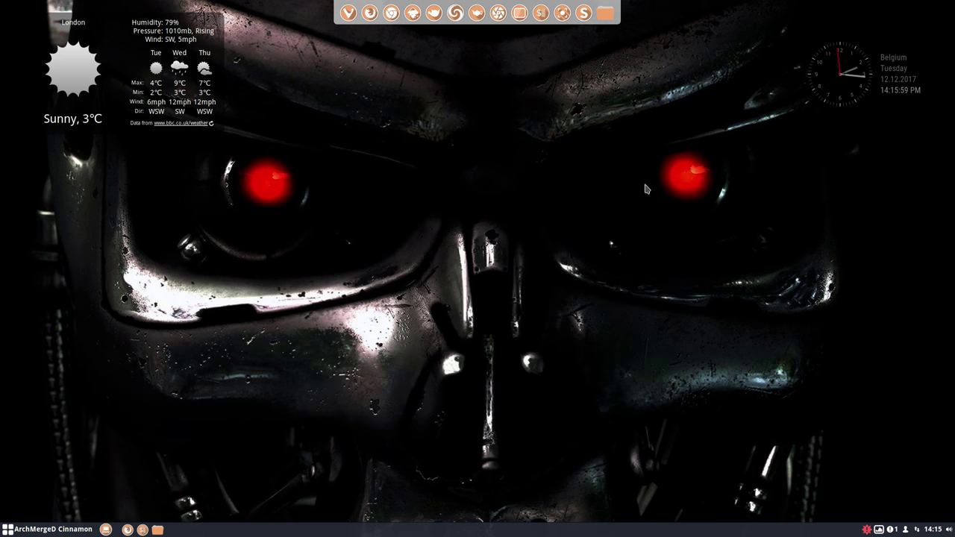